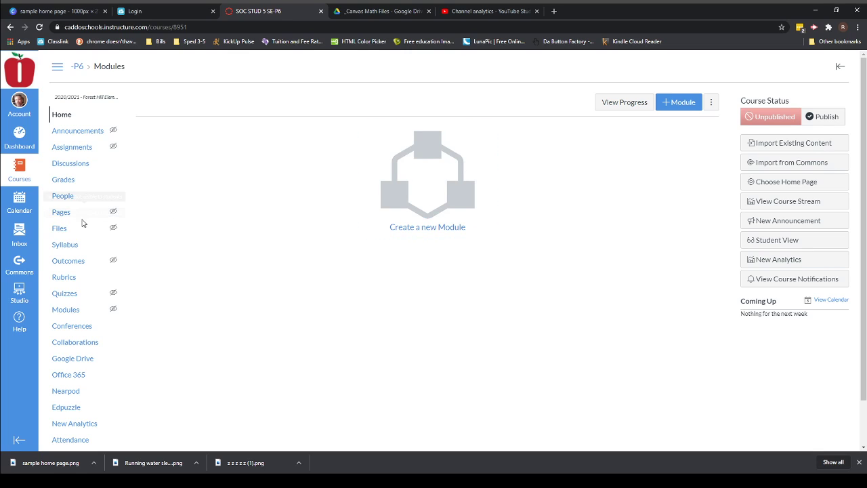
Create a new course page titled "Social Studies 3rd Grade"
{"action": "left_click", "coordinate": [61, 212]}
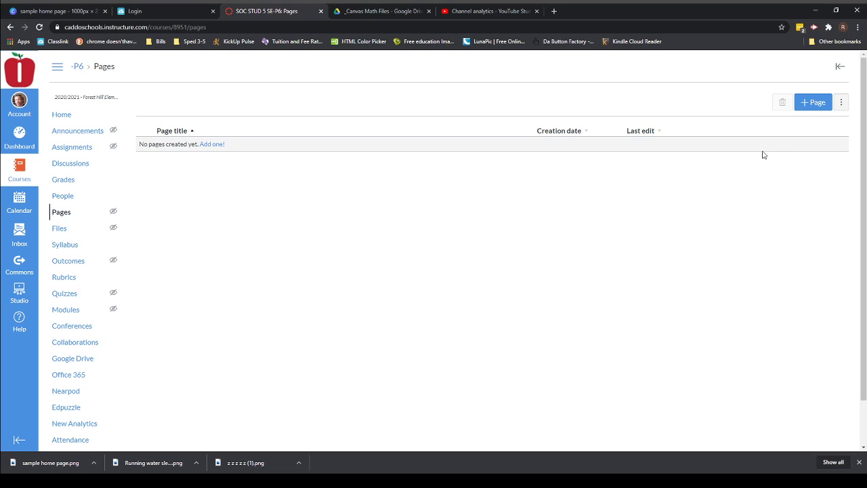
{"action": "left_click", "coordinate": [806, 109]}
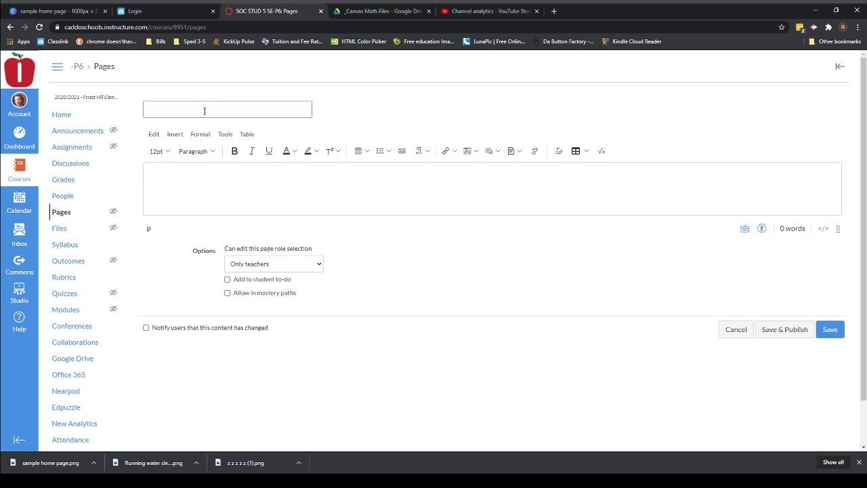
{"action": "type", "text": "Social Studies 3rd Grade"}
Enlarge the page's content editing area vertically and place the text cursor in its empty body
{"action": "left_click", "coordinate": [280, 172]}
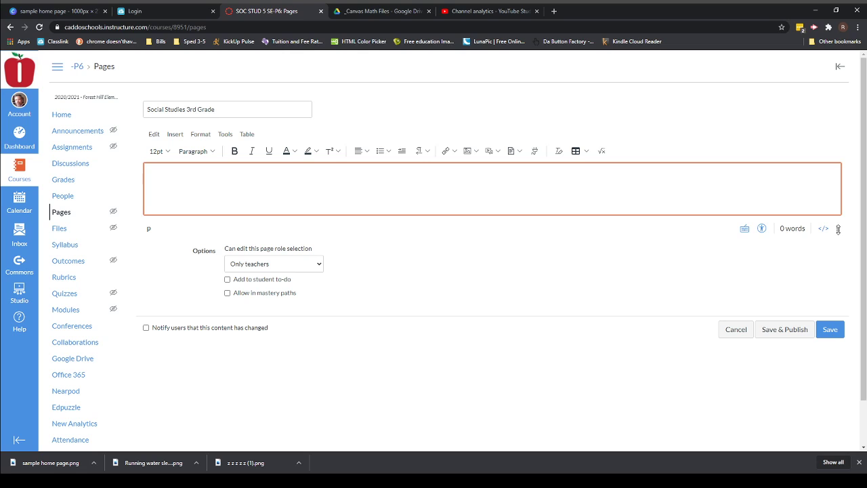
{"action": "left_click_drag", "start_coordinate": [838, 230], "coordinate": [840, 346]}
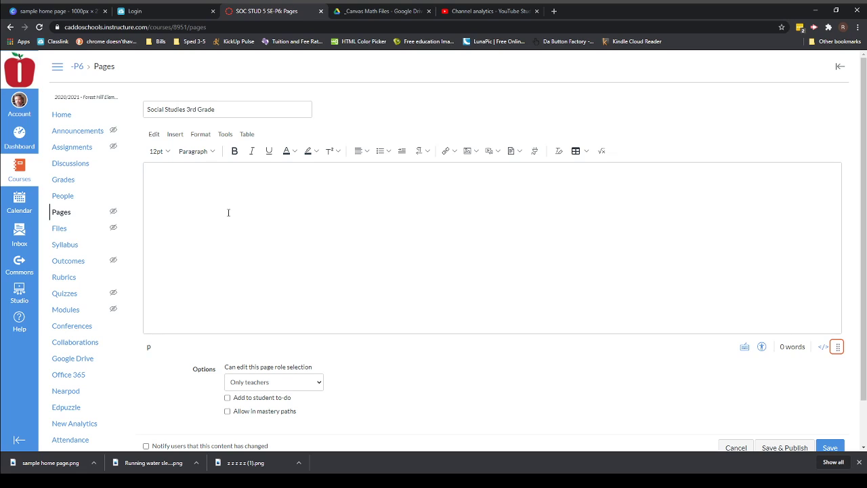
{"action": "left_click", "coordinate": [395, 245]}
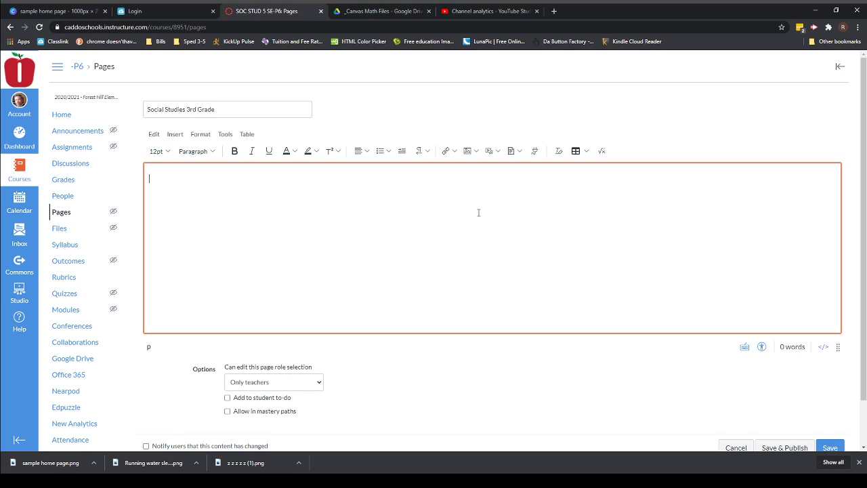
Upload the banner image "sample home page.png" from the computer and insert it into the page body
{"action": "left_click", "coordinate": [477, 152]}
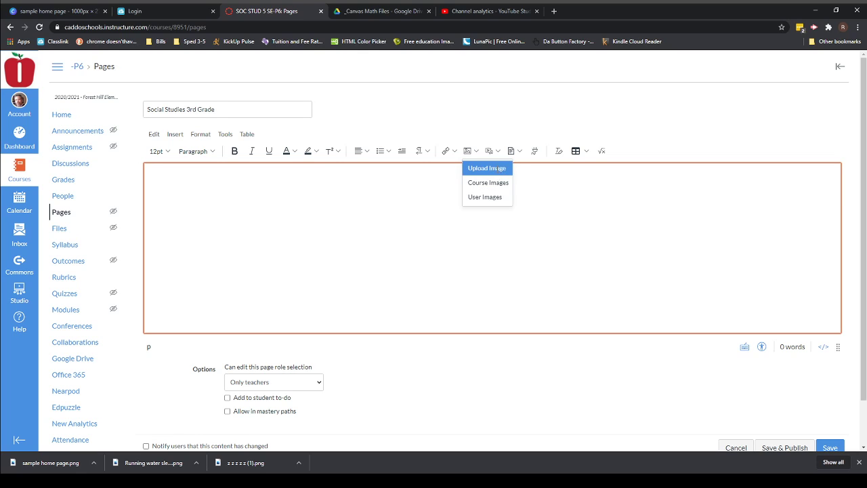
{"action": "left_click", "coordinate": [496, 170]}
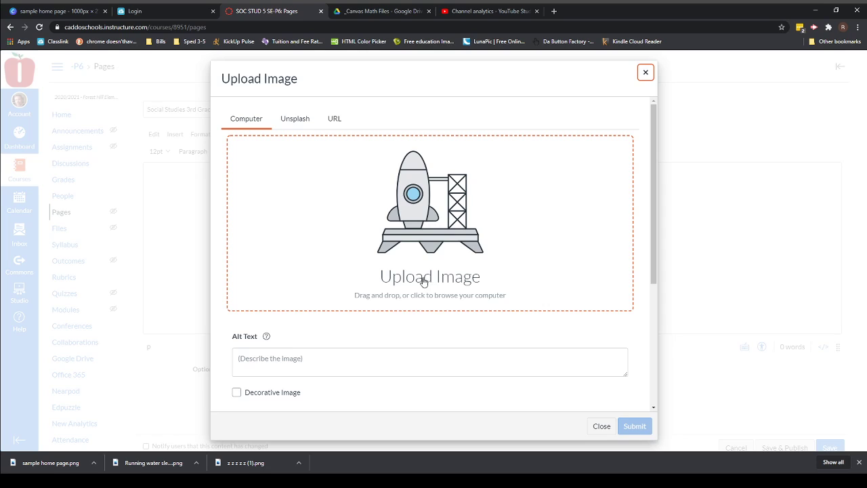
{"action": "left_click", "coordinate": [418, 219]}
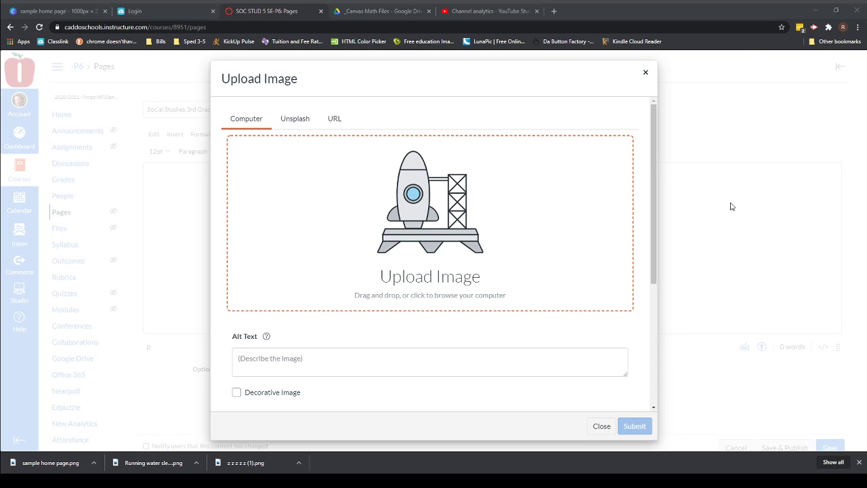
{"action": "left_click", "coordinate": [730, 452]}
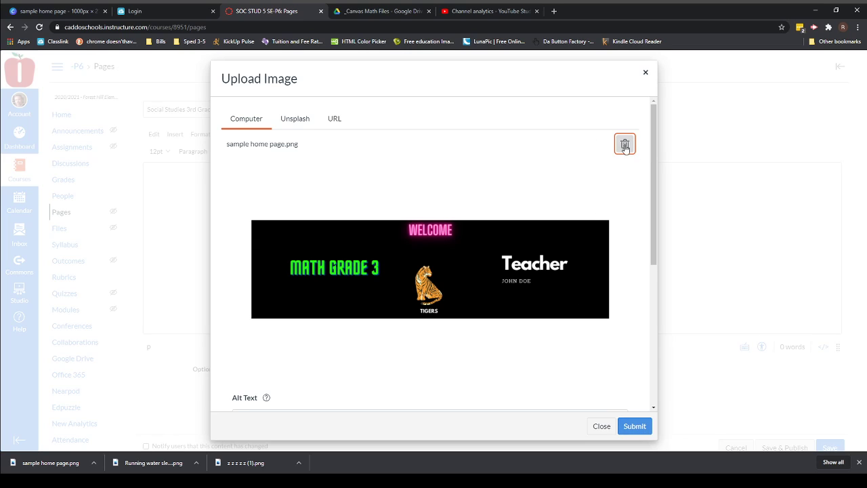
{"action": "scroll", "coordinate": [623, 242], "scroll_direction": "down", "scroll_amount": 1}
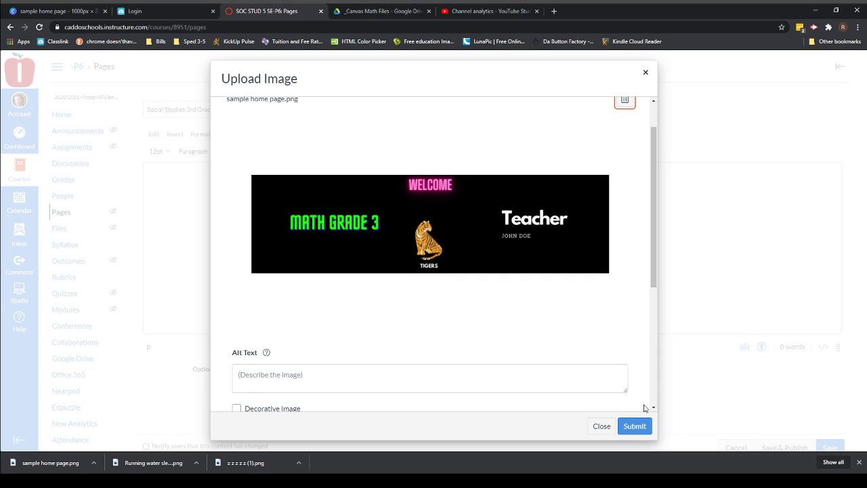
{"action": "left_click", "coordinate": [637, 424]}
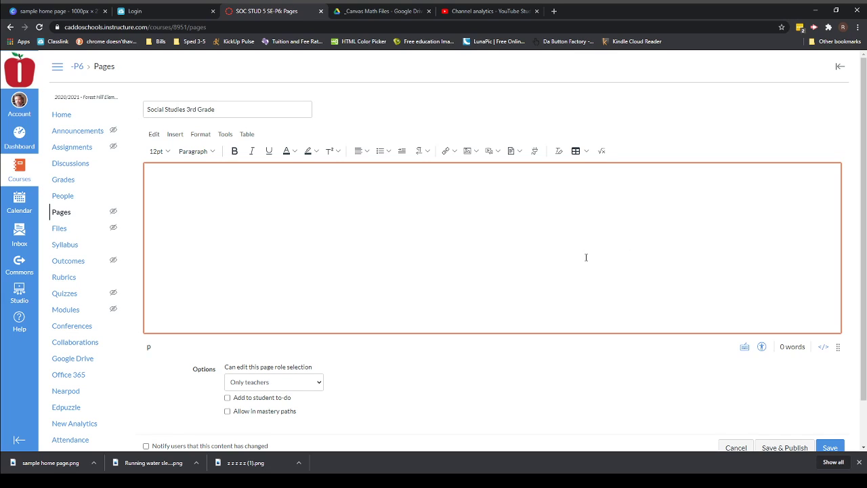
{"action": "key", "text": "ctrl+v"}
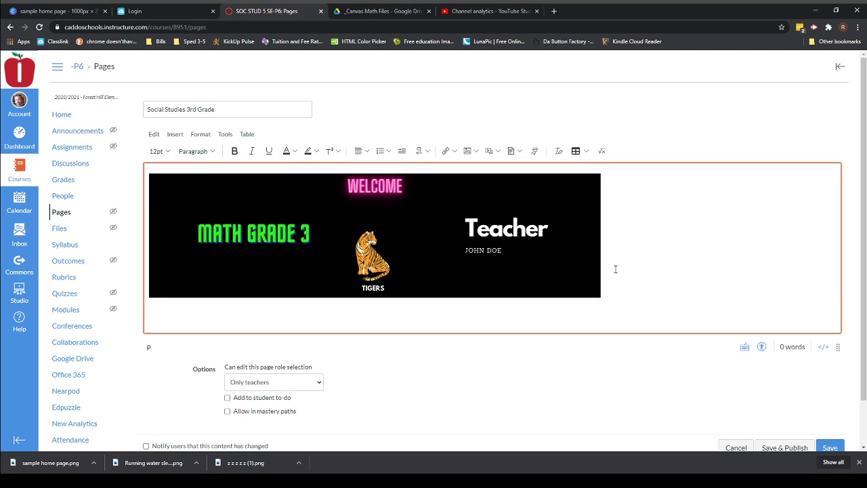
Start a new line below the banner and insert the Zearn button image "1.png" from the computer
{"action": "key", "text": "Return"}
{"action": "scroll", "coordinate": [592, 252], "scroll_direction": "down", "scroll_amount": 2}
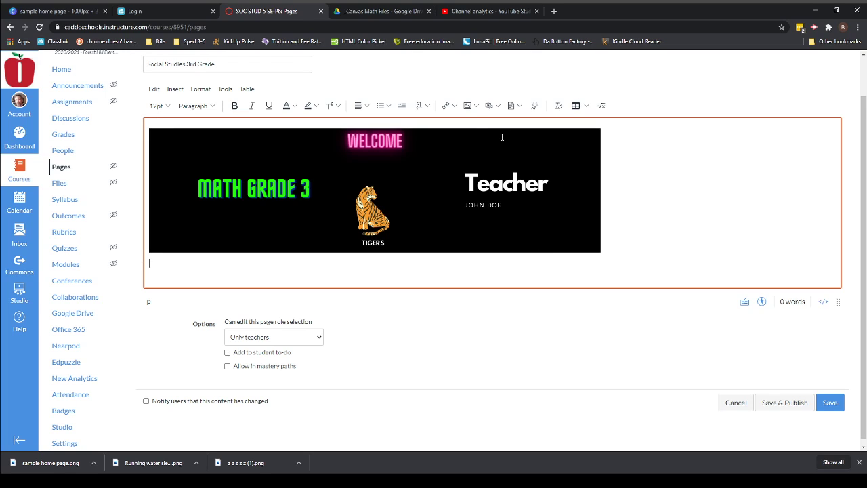
{"action": "left_click", "coordinate": [475, 106]}
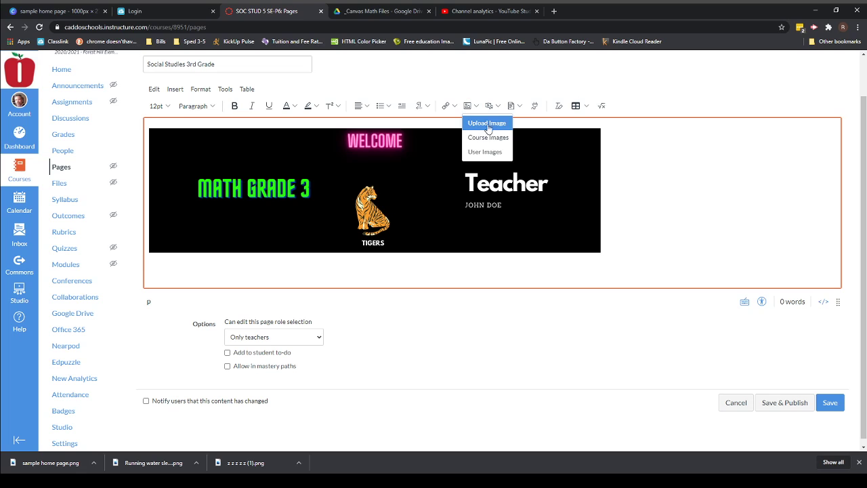
{"action": "left_click", "coordinate": [493, 122]}
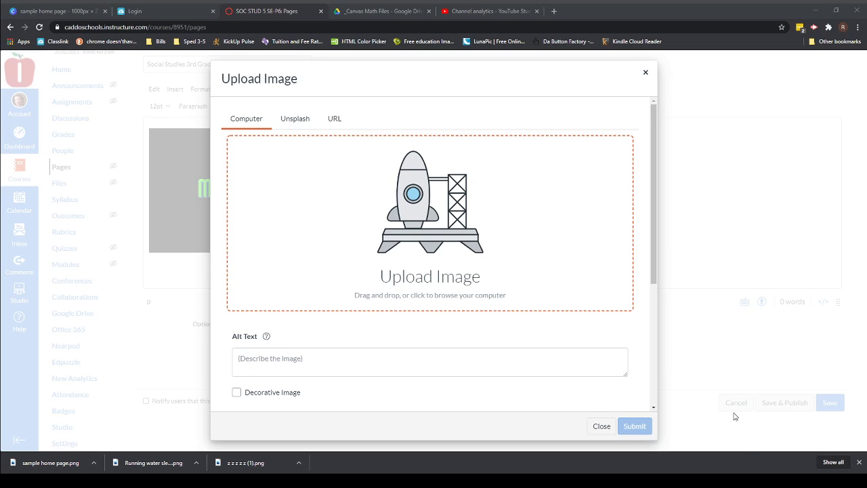
{"action": "left_click", "coordinate": [693, 388]}
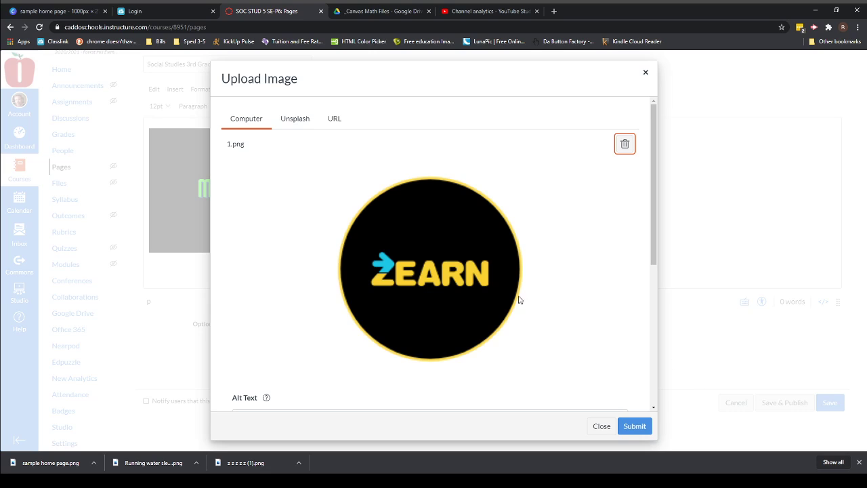
{"action": "left_click", "coordinate": [637, 426]}
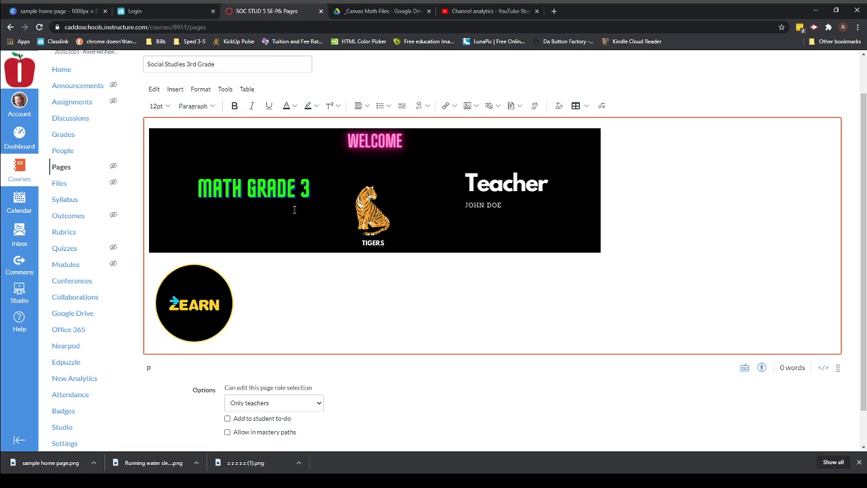
Upload the Grades button image "3.png" and insert it directly after the Zearn button
{"action": "left_click", "coordinate": [477, 106]}
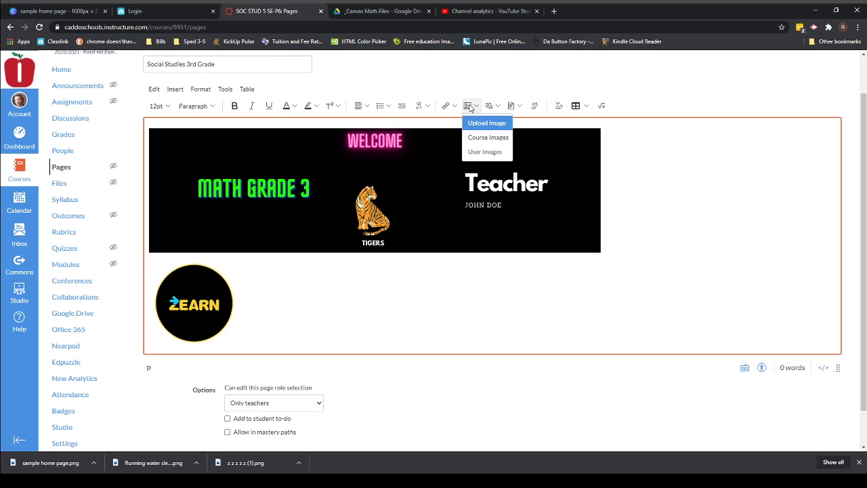
{"action": "left_click", "coordinate": [487, 123]}
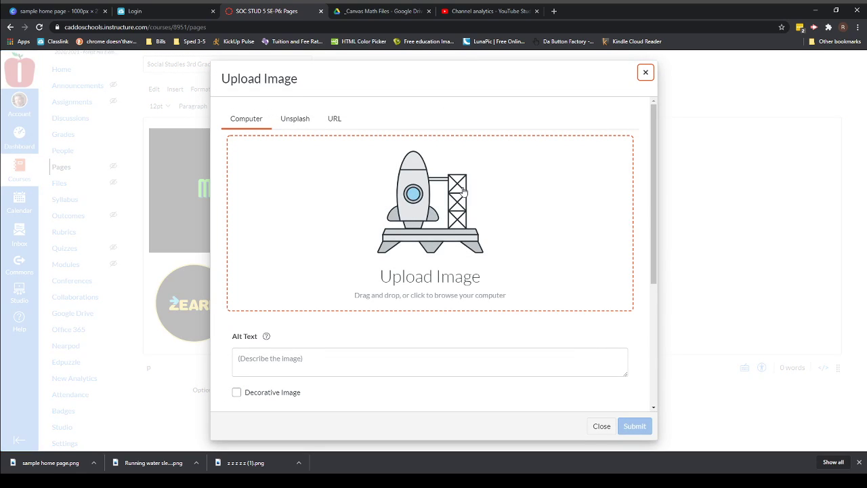
{"action": "left_click", "coordinate": [414, 205]}
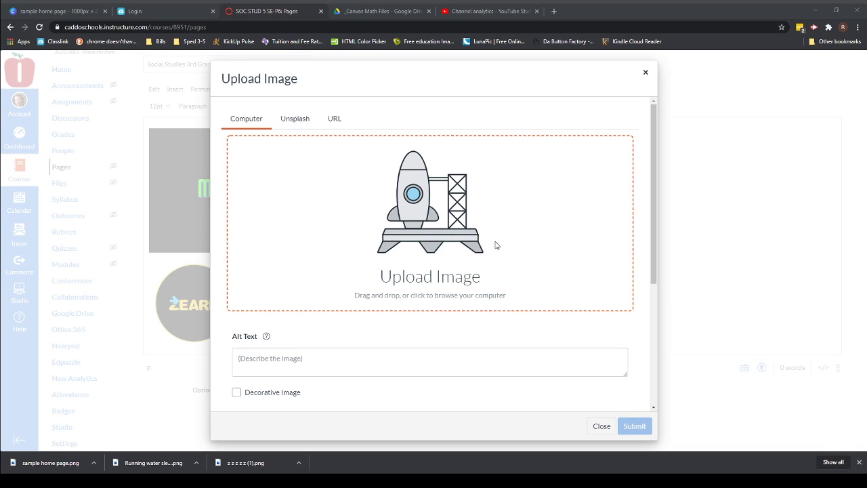
{"action": "left_click", "coordinate": [729, 457]}
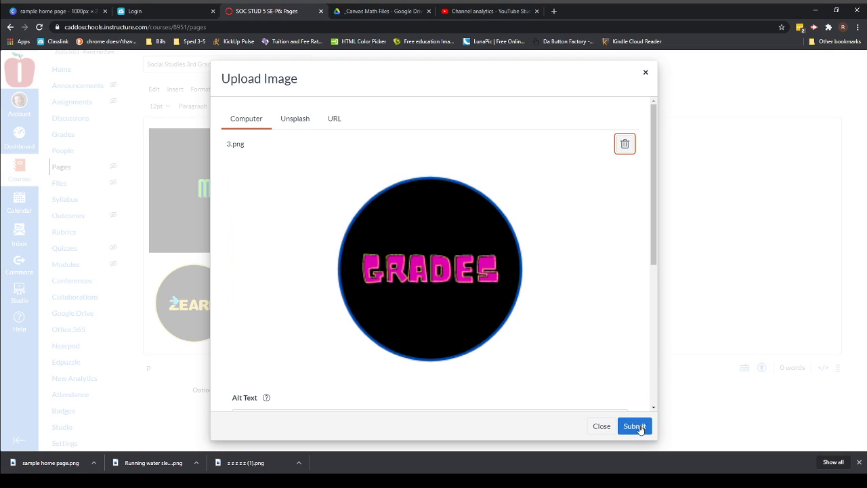
{"action": "left_click", "coordinate": [638, 426]}
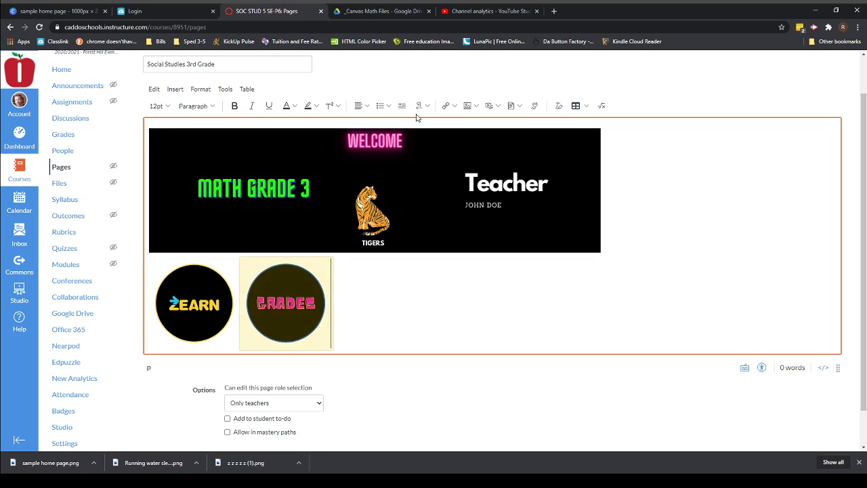
Upload the running horse button image "4.png" and insert it directly after the Grades button
{"action": "left_click", "coordinate": [471, 109]}
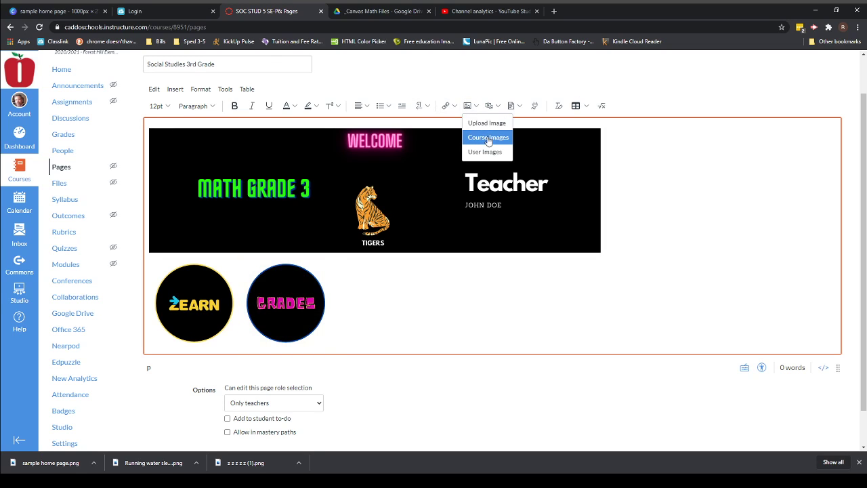
{"action": "left_click", "coordinate": [490, 124]}
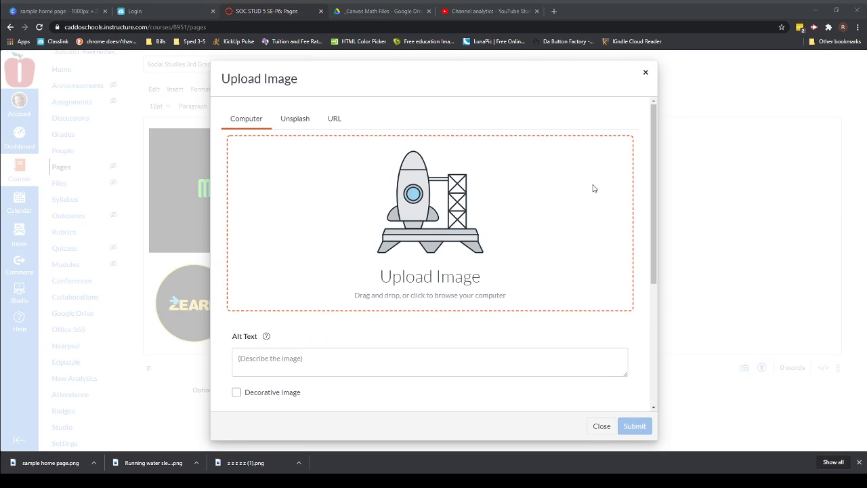
{"action": "left_click", "coordinate": [734, 456]}
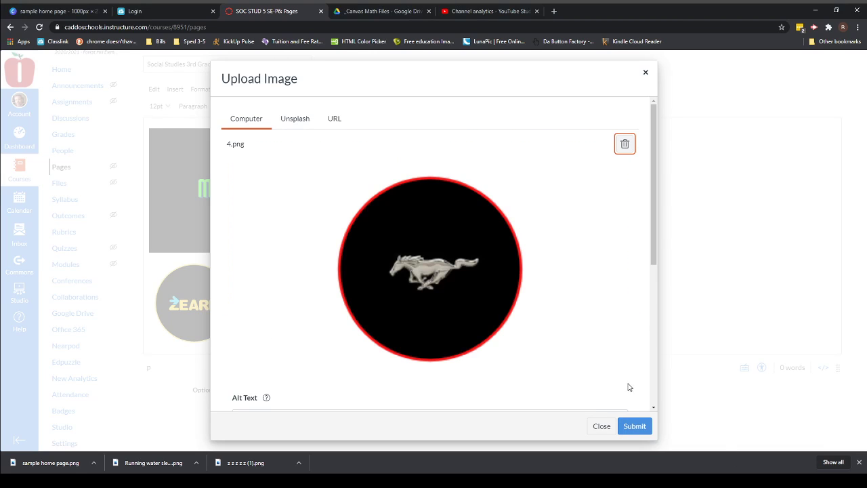
{"action": "left_click", "coordinate": [640, 426]}
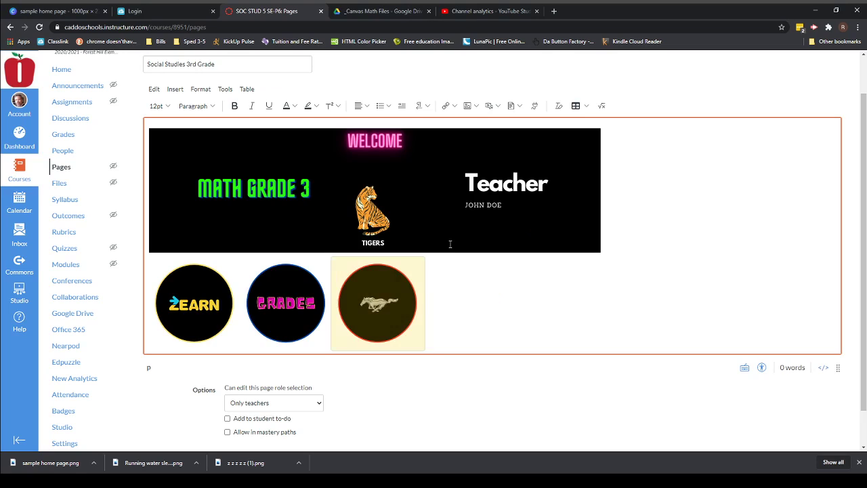
Upload the "About Me!" button image "6.png" and insert it directly after the horse button
{"action": "left_click", "coordinate": [478, 106]}
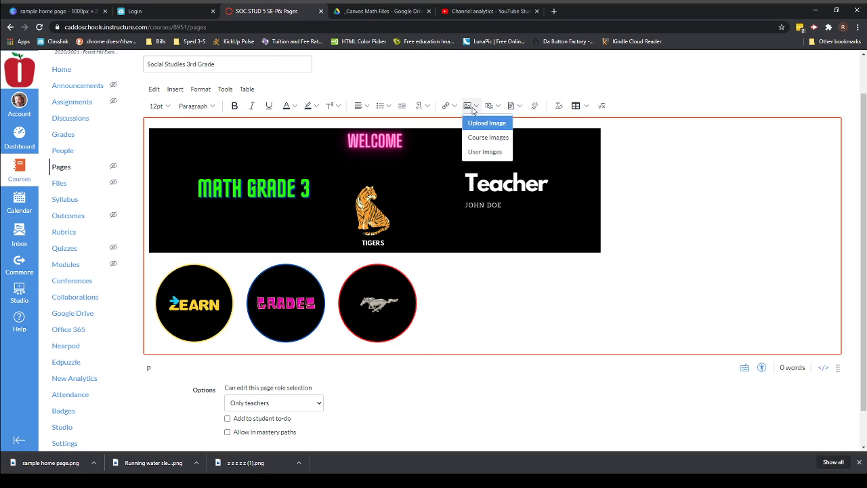
{"action": "left_click", "coordinate": [478, 120]}
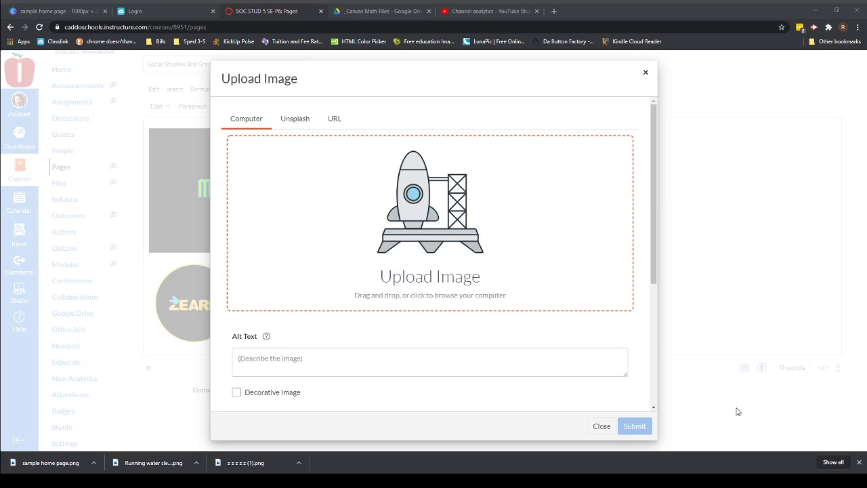
{"action": "left_click", "coordinate": [722, 457]}
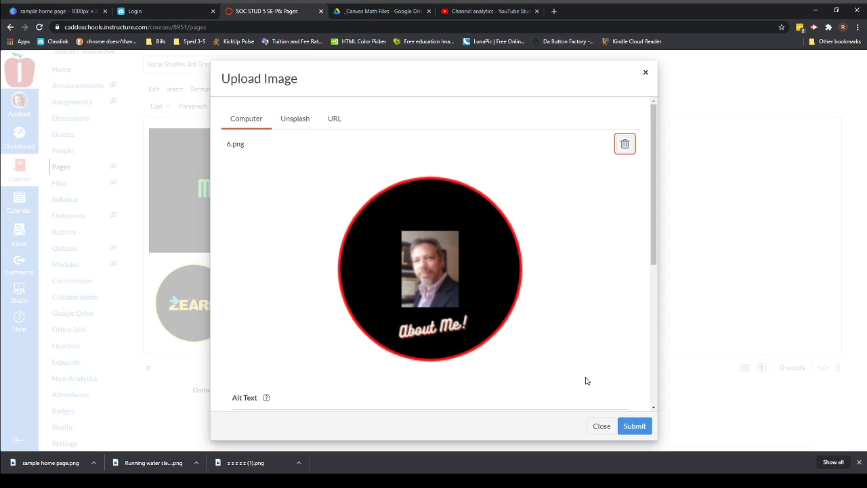
{"action": "left_click", "coordinate": [634, 425]}
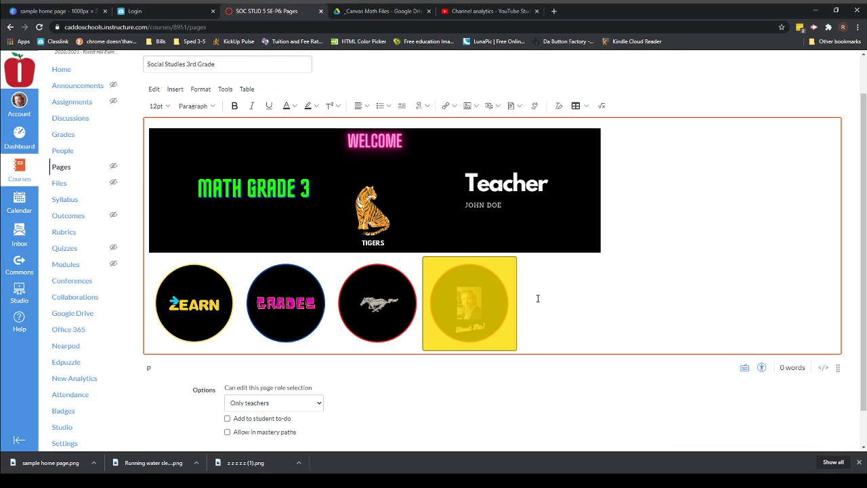
Upload the Zoom button image "5.png" and insert it at the end of the button row
{"action": "left_click", "coordinate": [467, 106]}
{"action": "left_click", "coordinate": [472, 123]}
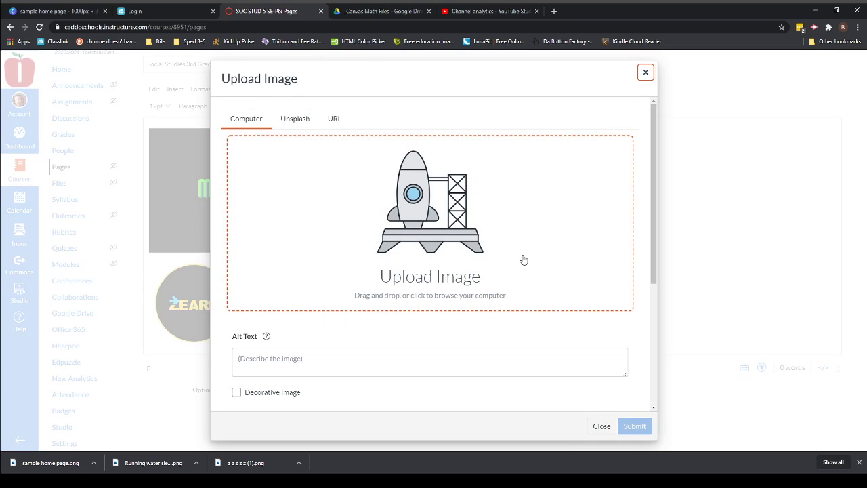
{"action": "left_click", "coordinate": [483, 222]}
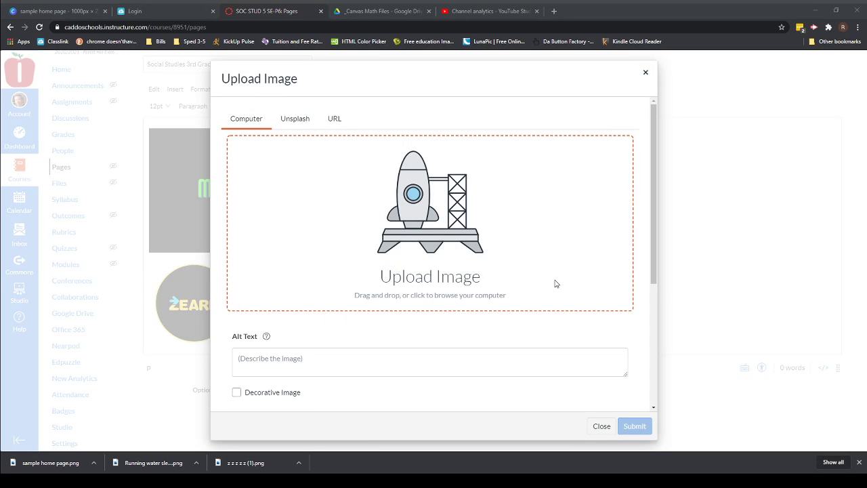
{"action": "left_click", "coordinate": [732, 457]}
{"action": "scroll", "coordinate": [596, 263], "scroll_direction": "down", "scroll_amount": 1}
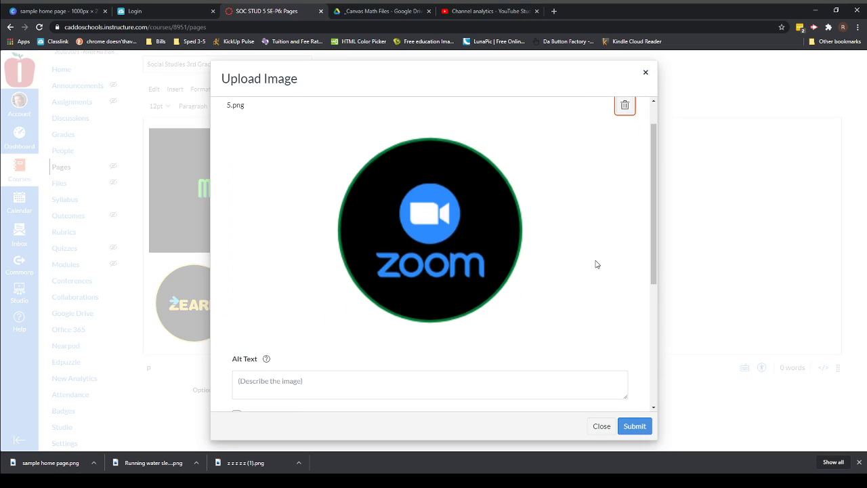
{"action": "left_click", "coordinate": [635, 426]}
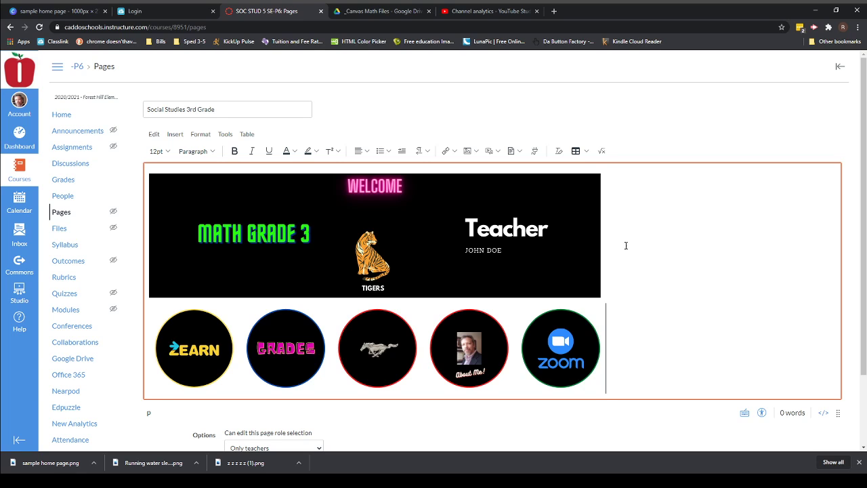
{"action": "scroll", "coordinate": [626, 245], "scroll_direction": "down", "scroll_amount": 1}
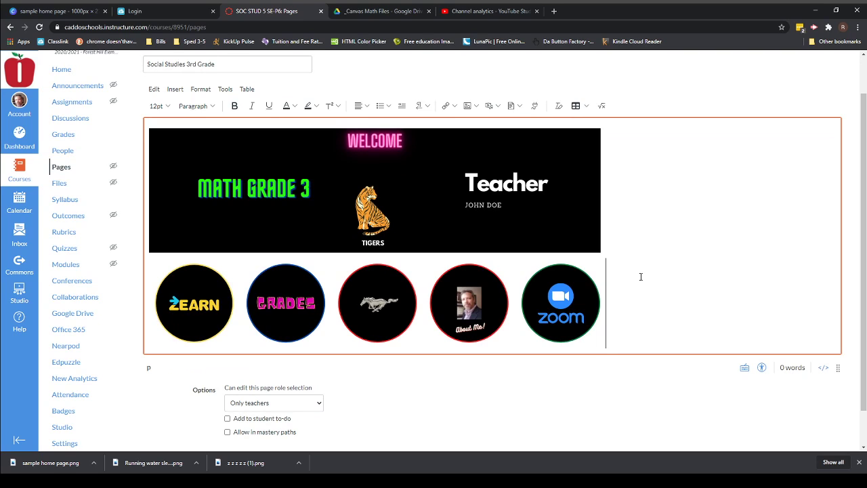
Save the Social Studies 3rd Grade page and open the list of all course pages
{"action": "scroll", "coordinate": [641, 275], "scroll_direction": "down", "scroll_amount": 1}
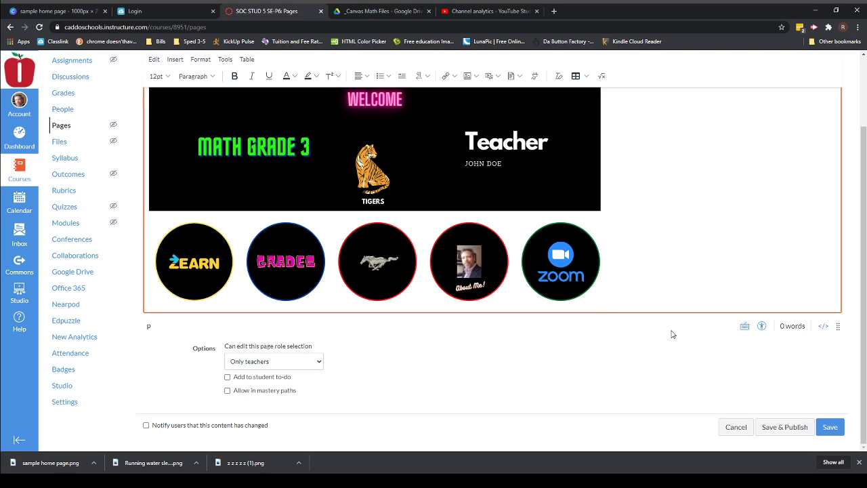
{"action": "left_click", "coordinate": [831, 428]}
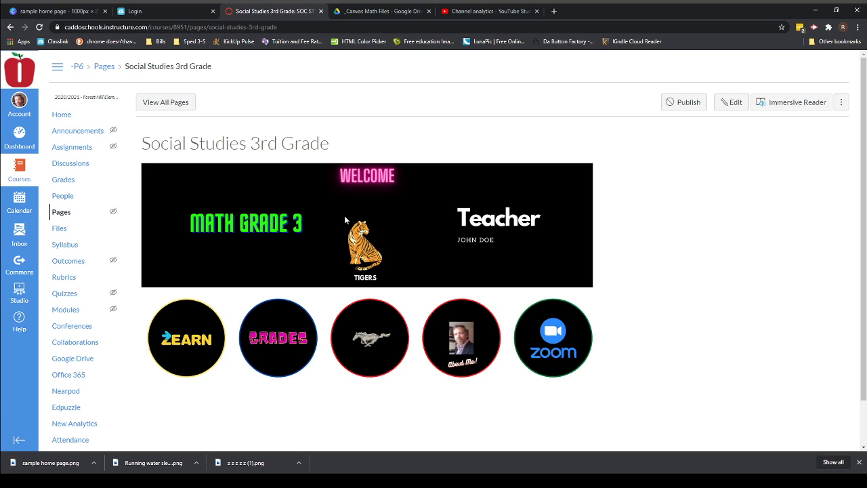
{"action": "left_click", "coordinate": [172, 102]}
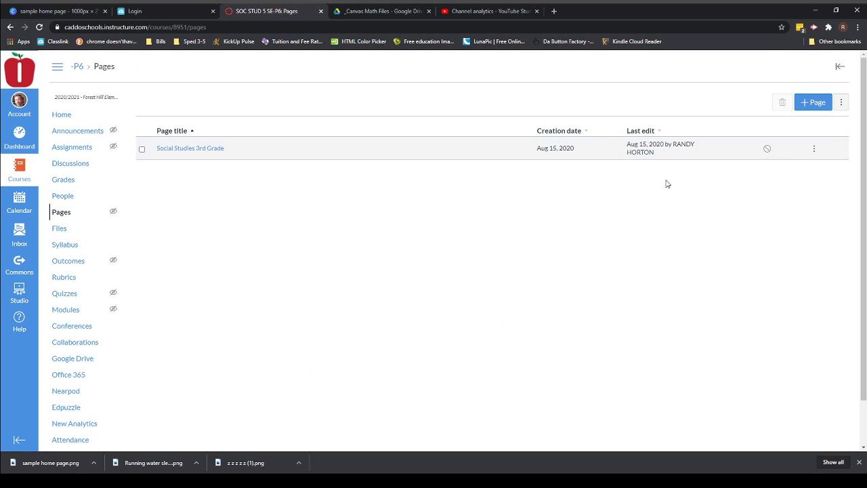
Publish the Social Studies 3rd Grade page and set it as the course's front page
{"action": "left_click", "coordinate": [768, 149]}
{"action": "left_click", "coordinate": [814, 152]}
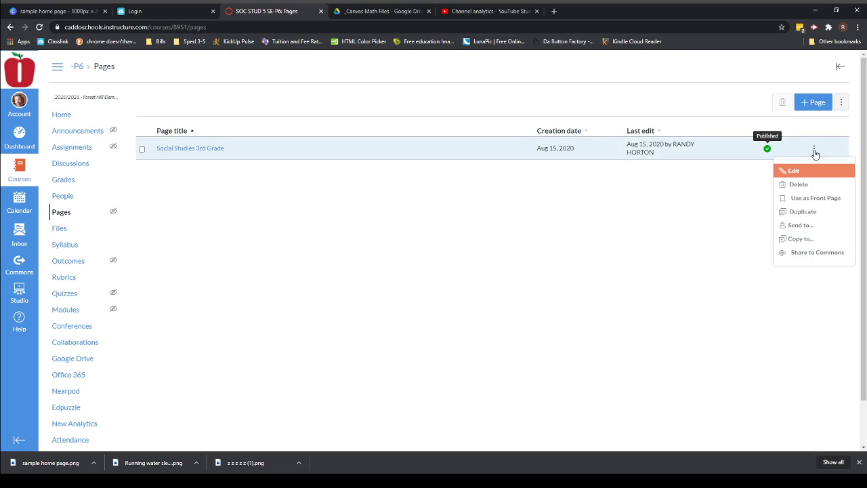
{"action": "left_click", "coordinate": [843, 205]}
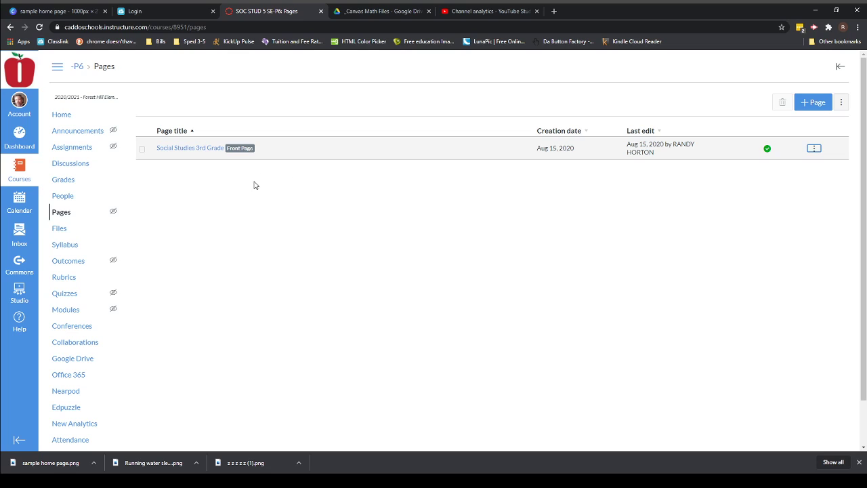
Change the course home page from the course home screen to display the Pages Front Page and save the choice
{"action": "left_click", "coordinate": [61, 115]}
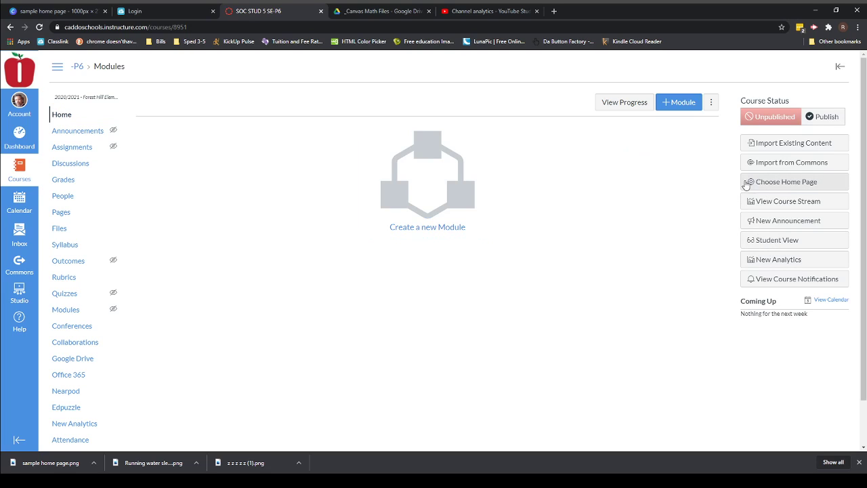
{"action": "left_click", "coordinate": [821, 183]}
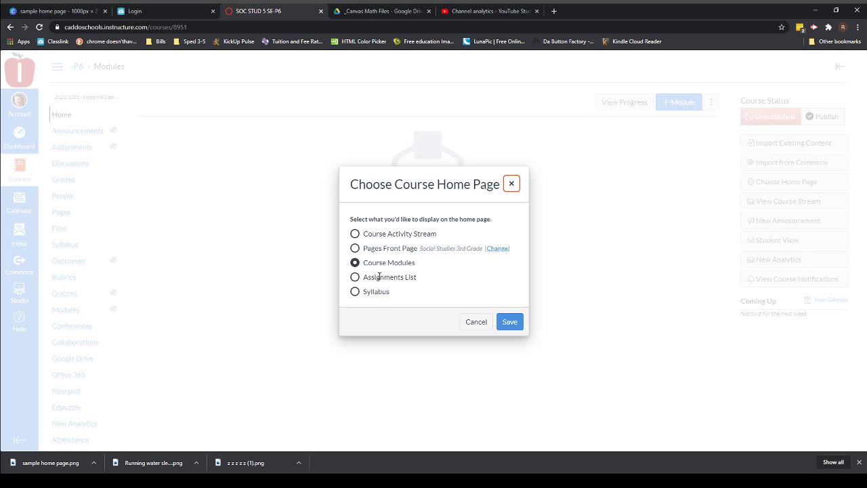
{"action": "left_click", "coordinate": [356, 249]}
{"action": "left_click", "coordinate": [512, 324]}
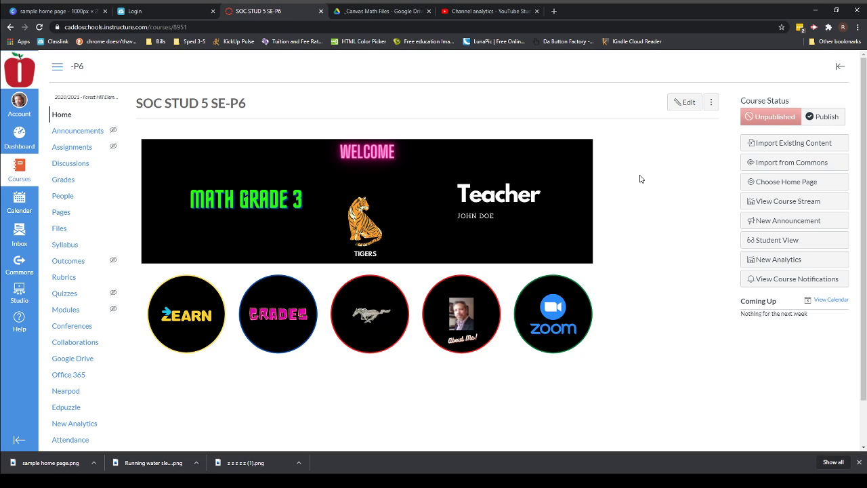
Open the home page for editing and enlarge the content area to show the banner and button row
{"action": "left_click", "coordinate": [683, 107]}
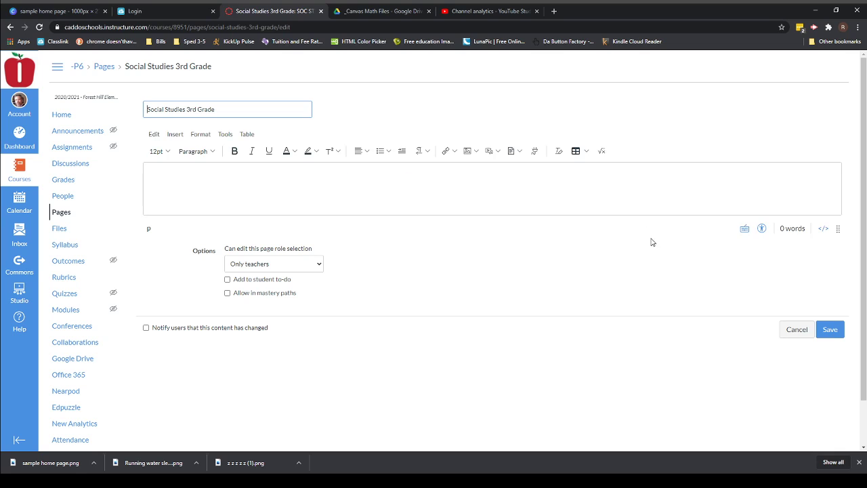
{"action": "left_click_drag", "start_coordinate": [838, 229], "coordinate": [840, 385]}
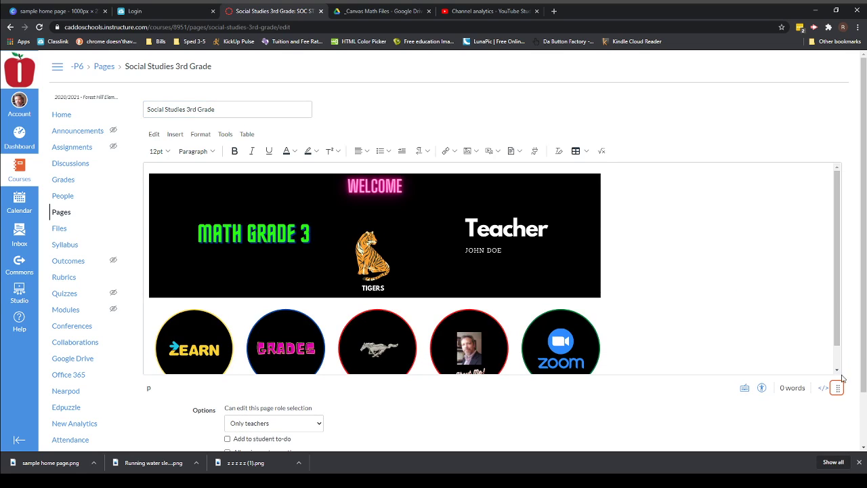
{"action": "scroll", "coordinate": [663, 257], "scroll_direction": "down", "scroll_amount": 1}
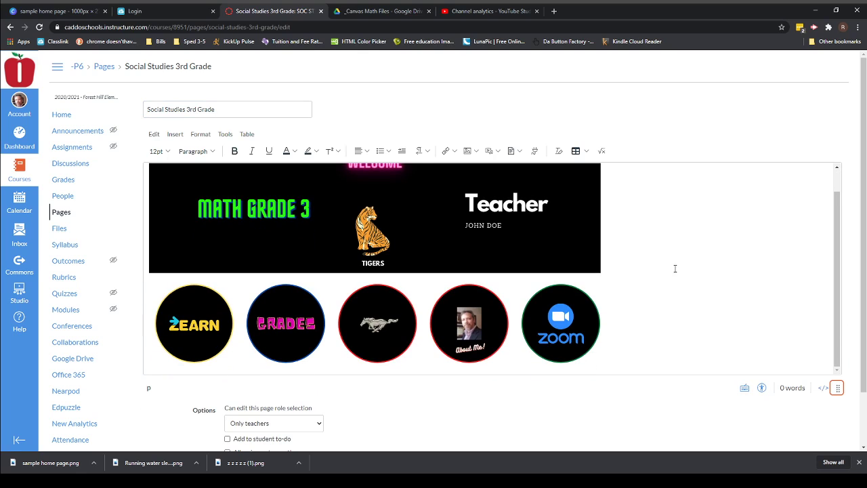
{"action": "scroll", "coordinate": [655, 400], "scroll_direction": "down", "scroll_amount": 1}
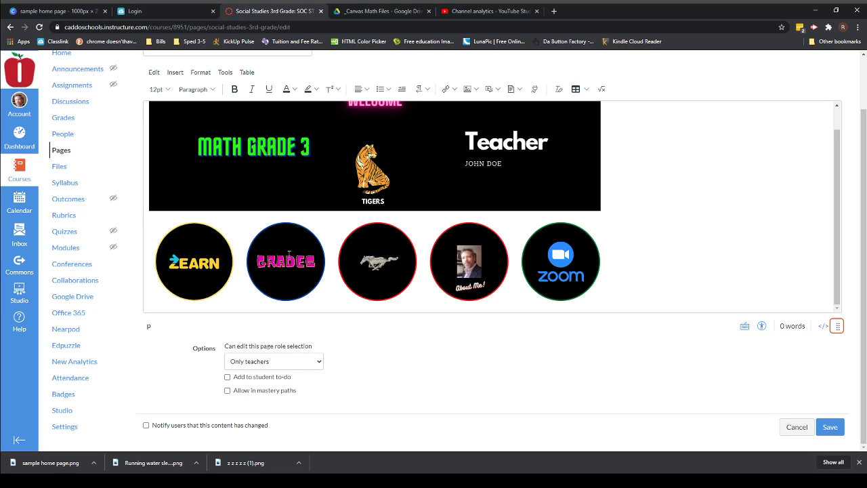
Link the Grades button image to the course's Grades section using a Course Navigation link
{"action": "left_click", "coordinate": [289, 253]}
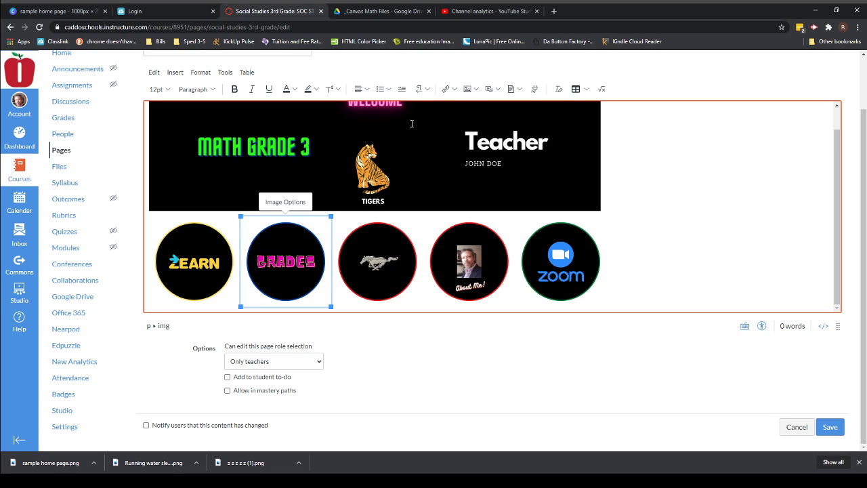
{"action": "left_click", "coordinate": [453, 91]}
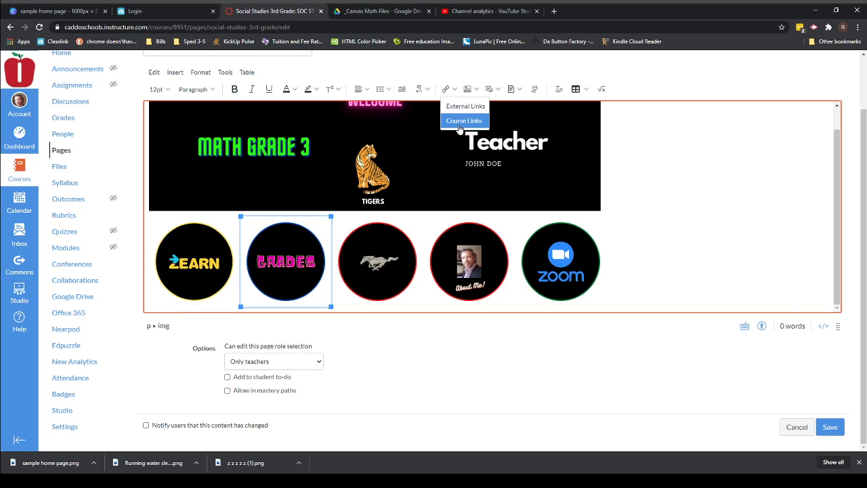
{"action": "left_click", "coordinate": [475, 120]}
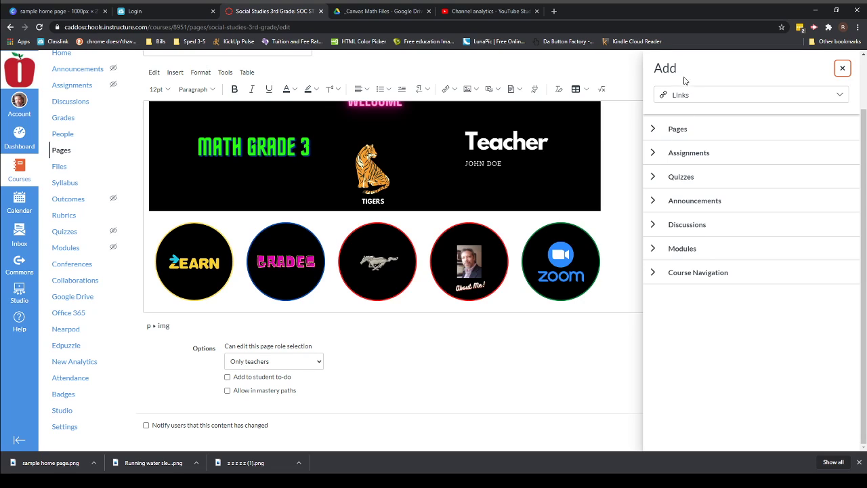
{"action": "left_click", "coordinate": [653, 273]}
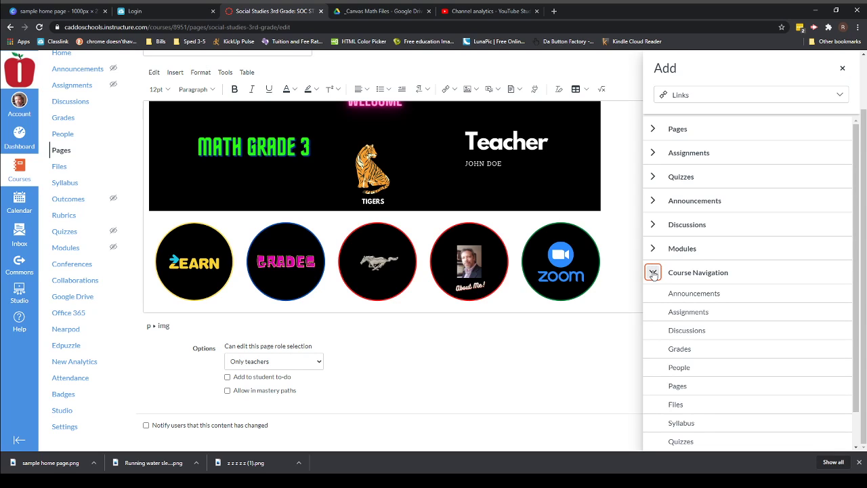
{"action": "scroll", "coordinate": [654, 276], "scroll_direction": "down", "scroll_amount": 1}
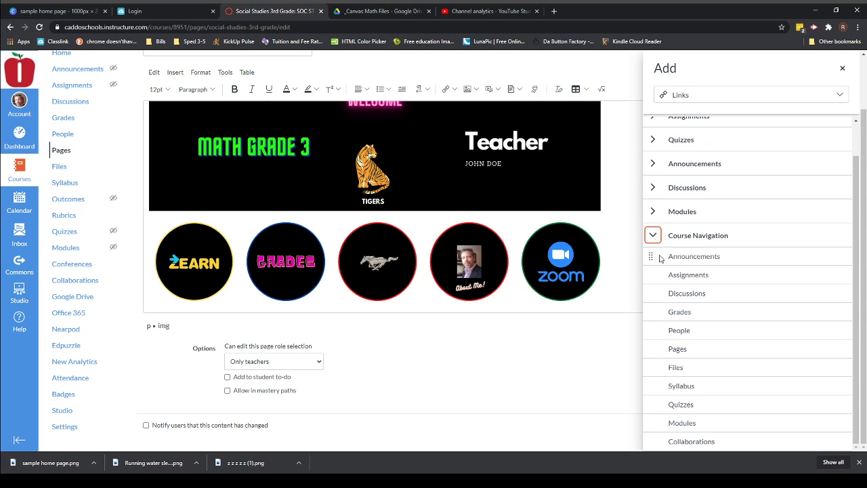
{"action": "left_click", "coordinate": [679, 311]}
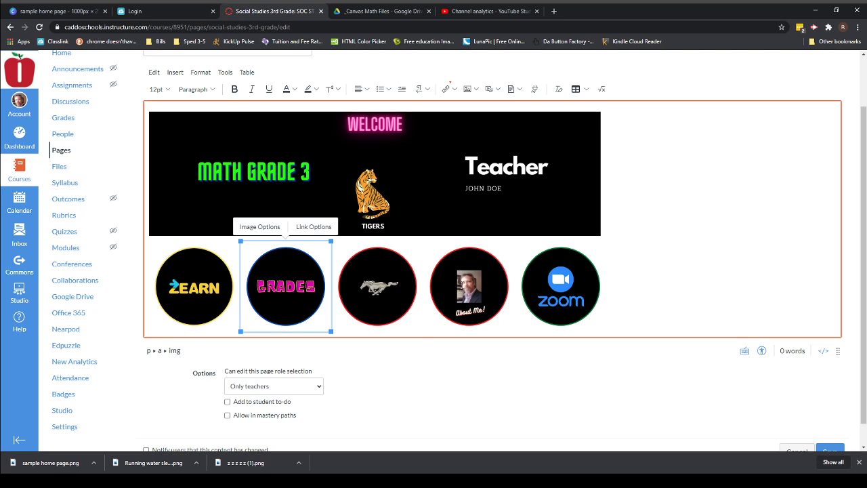
{"action": "left_click", "coordinate": [474, 279]}
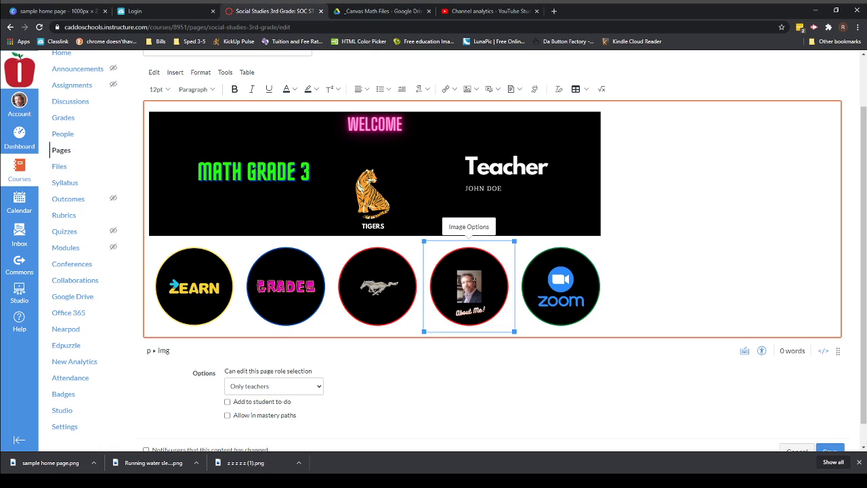
{"action": "left_click", "coordinate": [454, 90]}
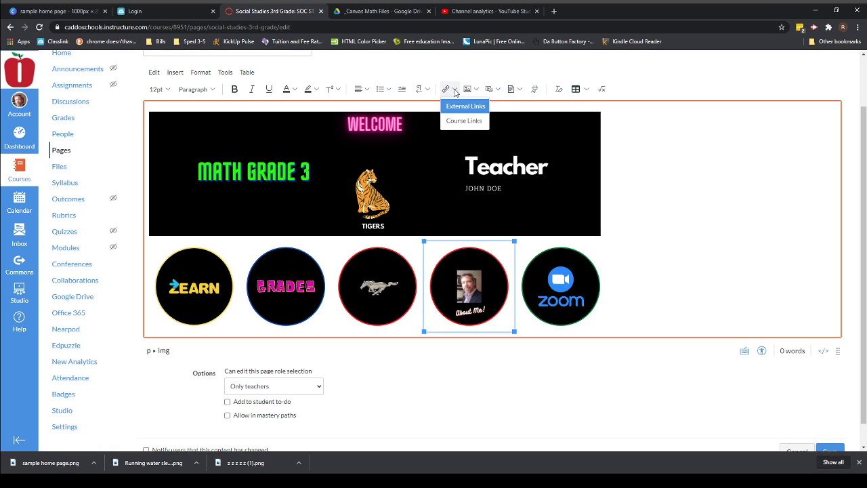
{"action": "left_click", "coordinate": [480, 122]}
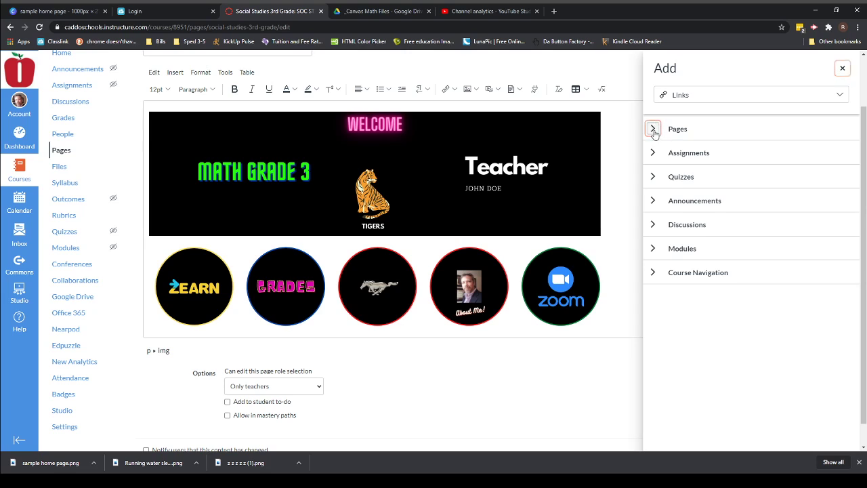
{"action": "left_click", "coordinate": [654, 129]}
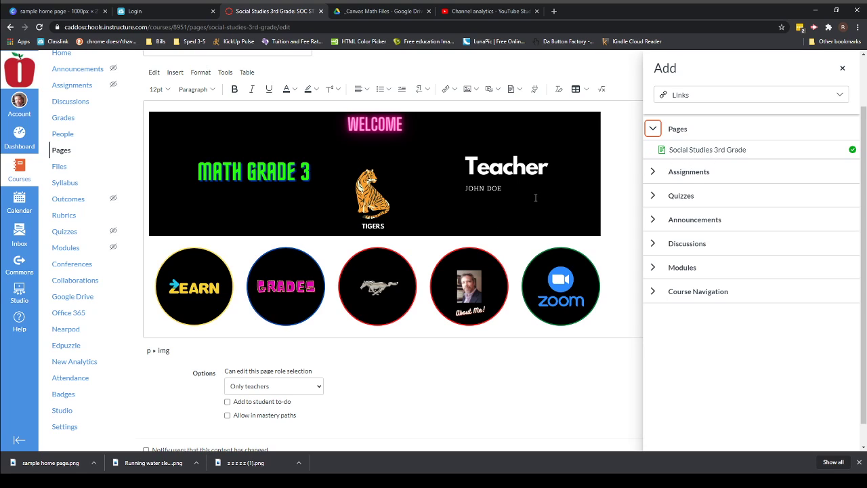
{"action": "left_click", "coordinate": [652, 129]}
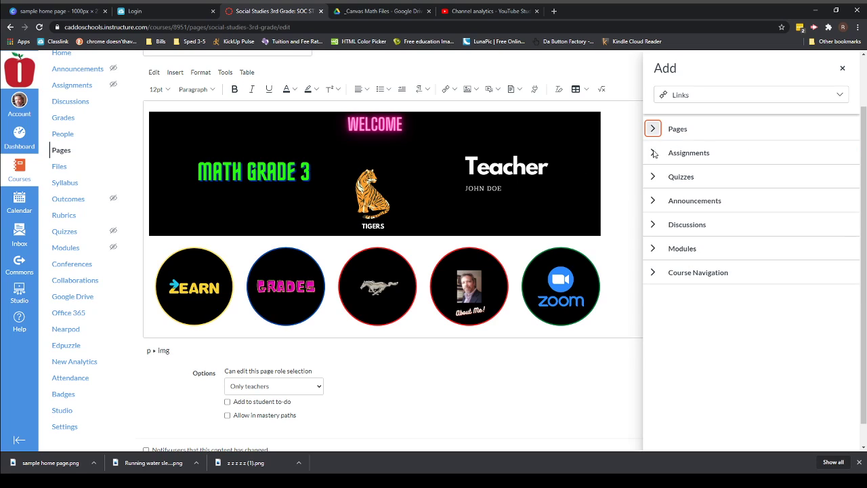
{"action": "left_click", "coordinate": [554, 384]}
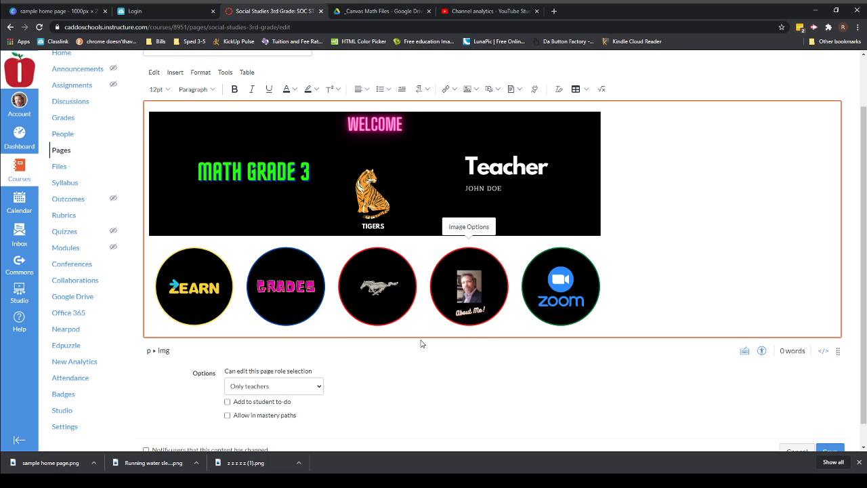
{"action": "left_click", "coordinate": [190, 278]}
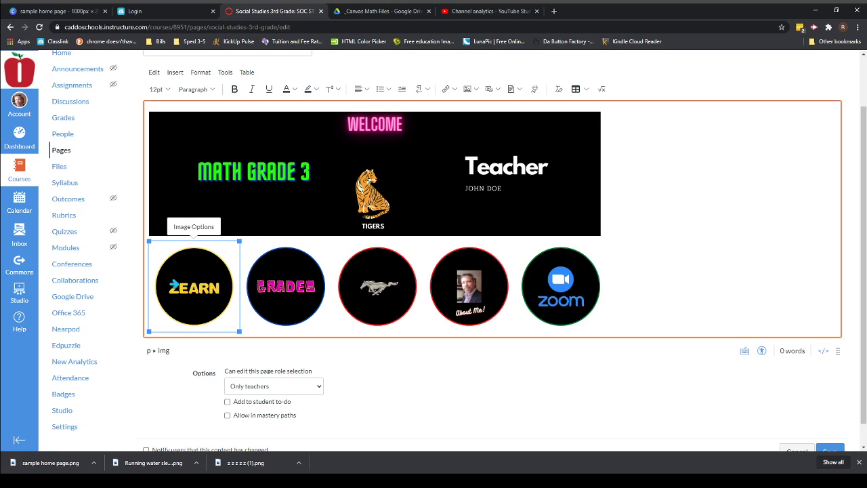
{"action": "left_click", "coordinate": [453, 90]}
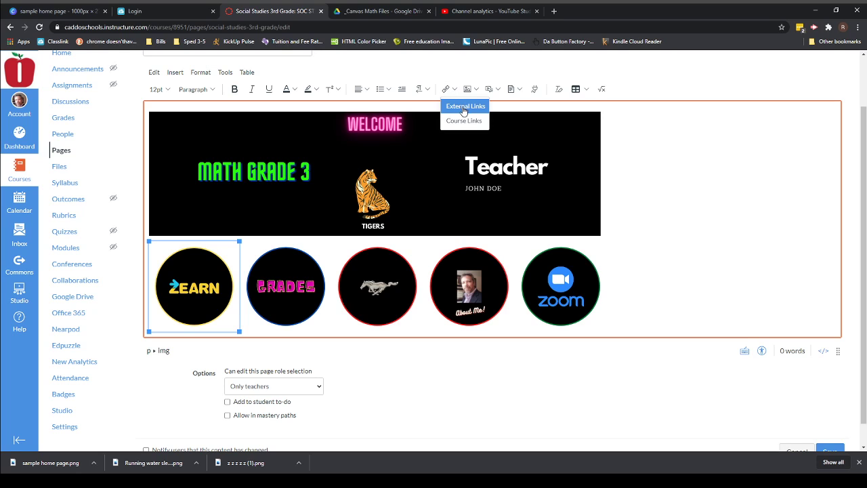
{"action": "left_click", "coordinate": [471, 107]}
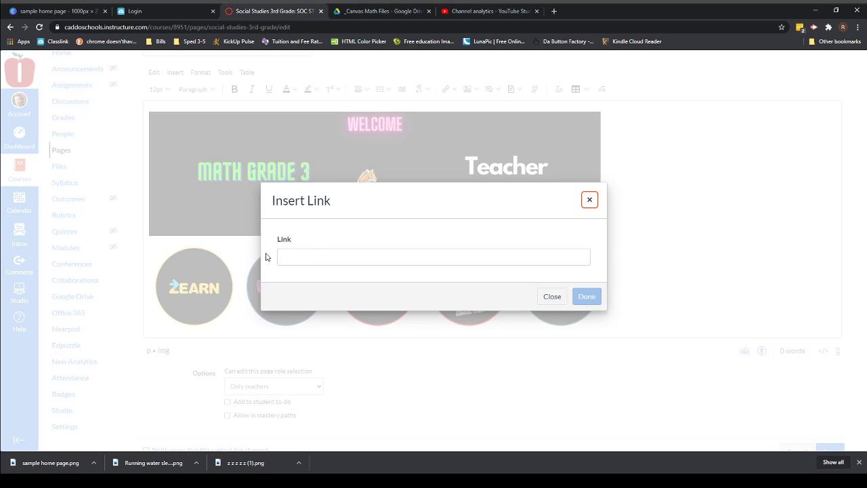
{"action": "left_click", "coordinate": [307, 256]}
{"action": "type", "text": "w"}
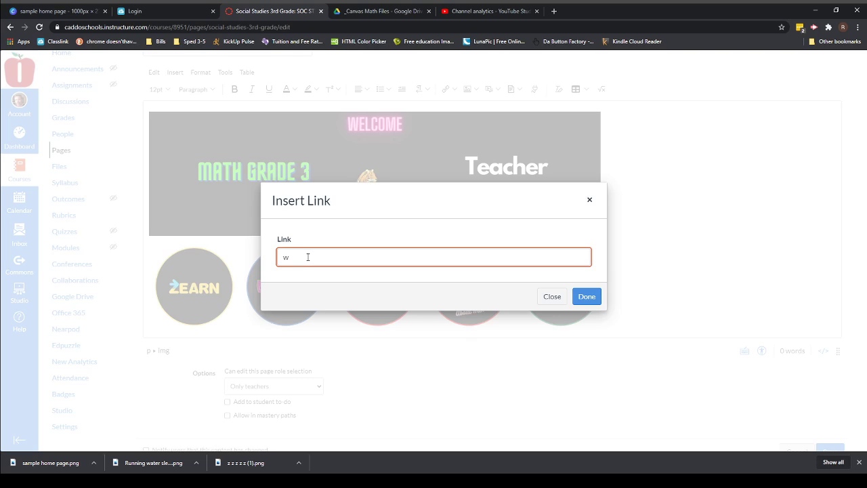
{"action": "type", "text": "ww.zearn.org"}
{"action": "left_click", "coordinate": [587, 296]}
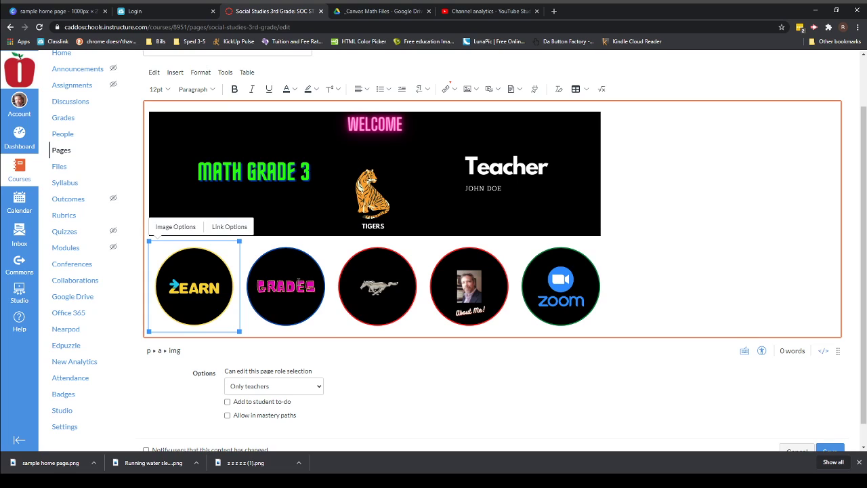
Check the Grades, running horse and Zearn button images for an assigned link
{"action": "left_click", "coordinate": [285, 286]}
{"action": "left_click", "coordinate": [377, 276]}
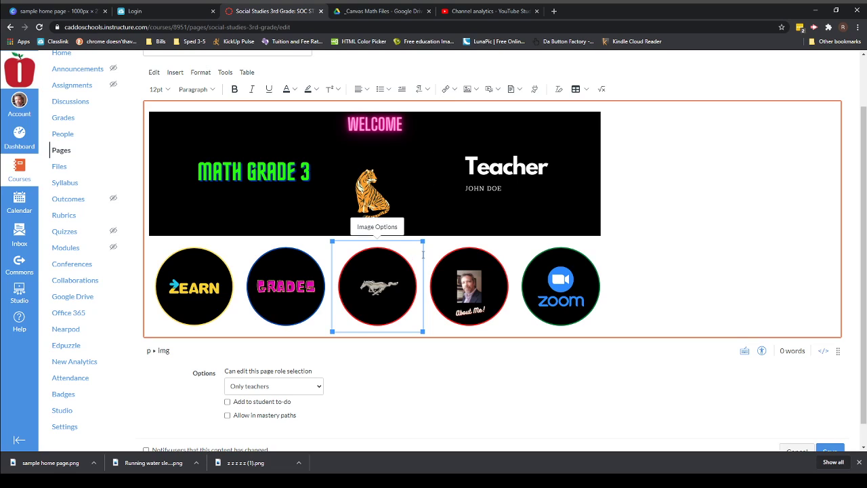
{"action": "left_click", "coordinate": [282, 272]}
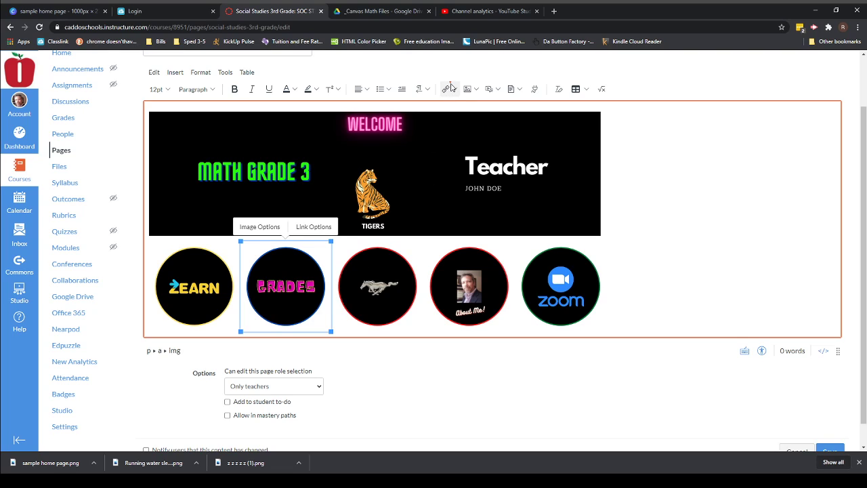
{"action": "left_click", "coordinate": [199, 266]}
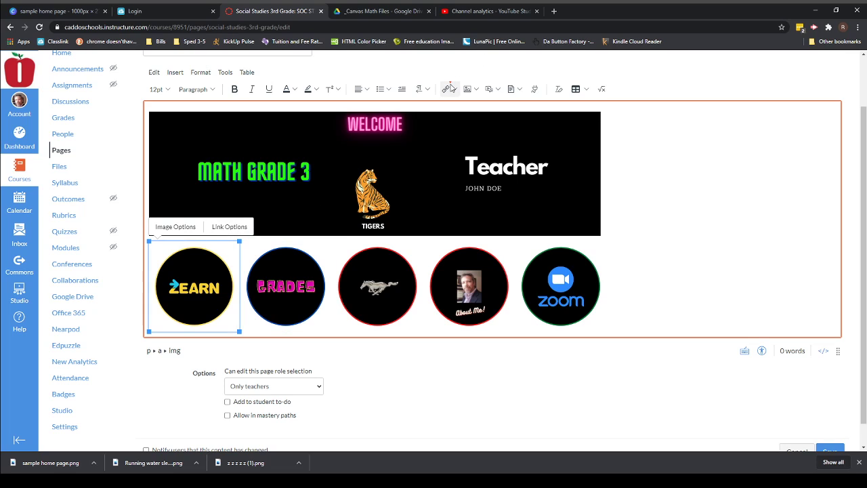
{"action": "left_click", "coordinate": [391, 278]}
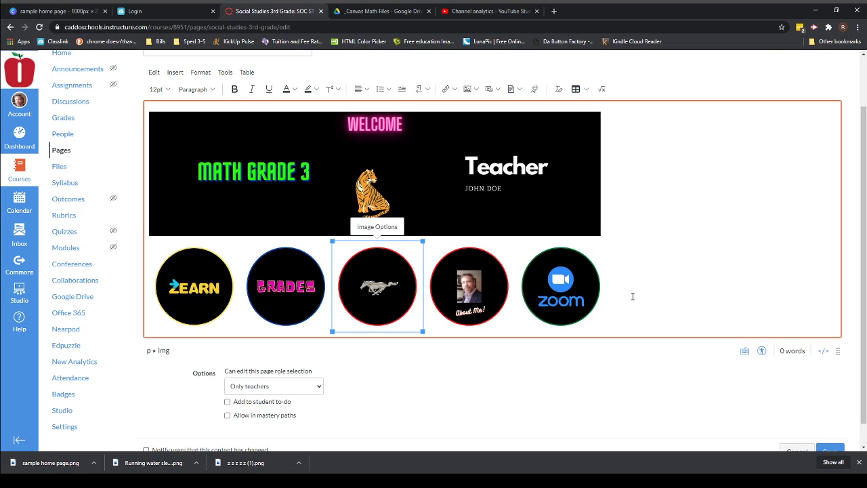
Save the Social Studies 3rd Grade page with its linked buttons
{"action": "scroll", "coordinate": [669, 389], "scroll_direction": "down", "scroll_amount": 1}
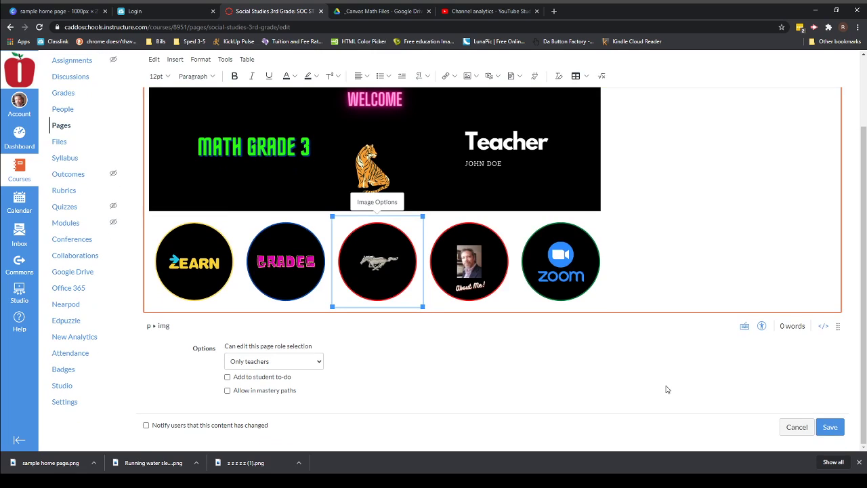
{"action": "left_click", "coordinate": [829, 426]}
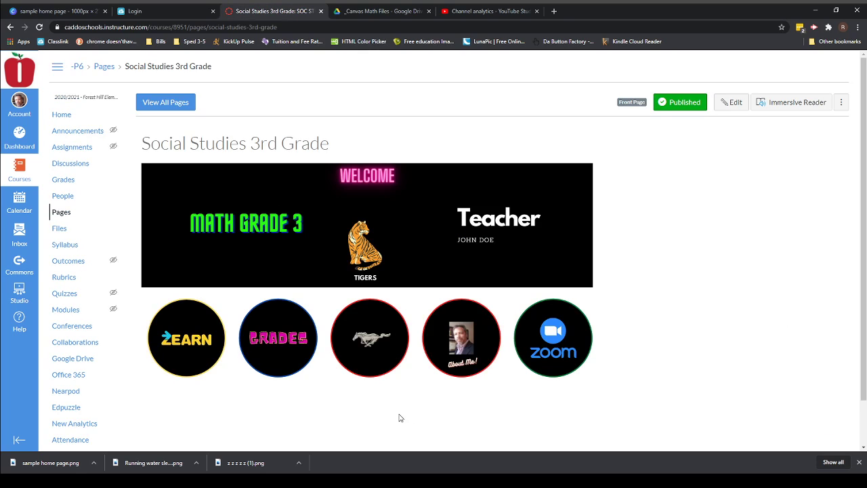
Test the Grades button image on the saved page and return to the course home page
{"action": "left_click", "coordinate": [279, 339]}
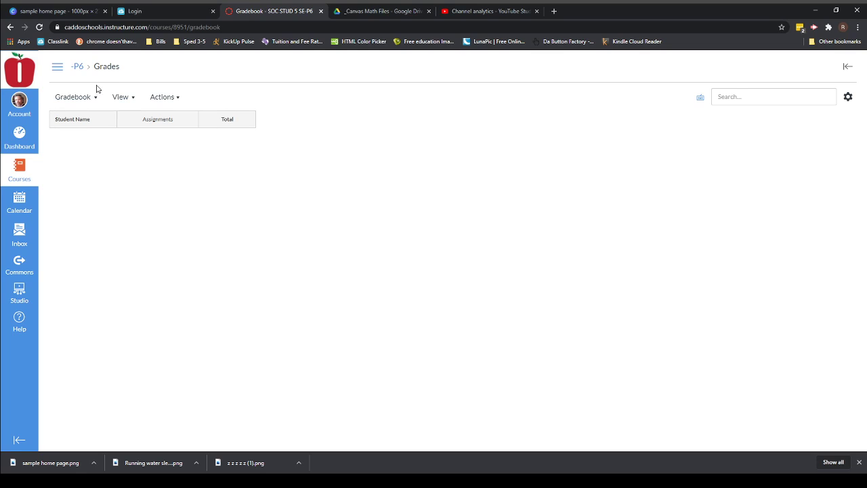
{"action": "left_click", "coordinate": [77, 67]}
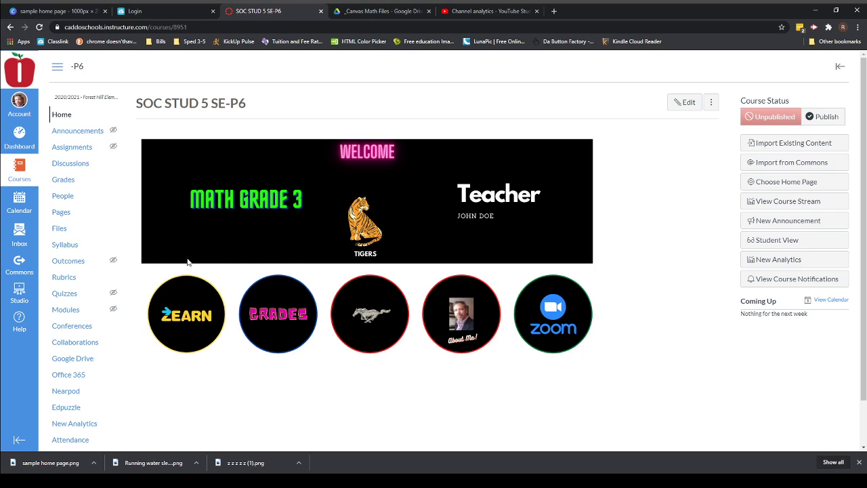
Create a course module named Test Module
{"action": "left_click", "coordinate": [65, 313]}
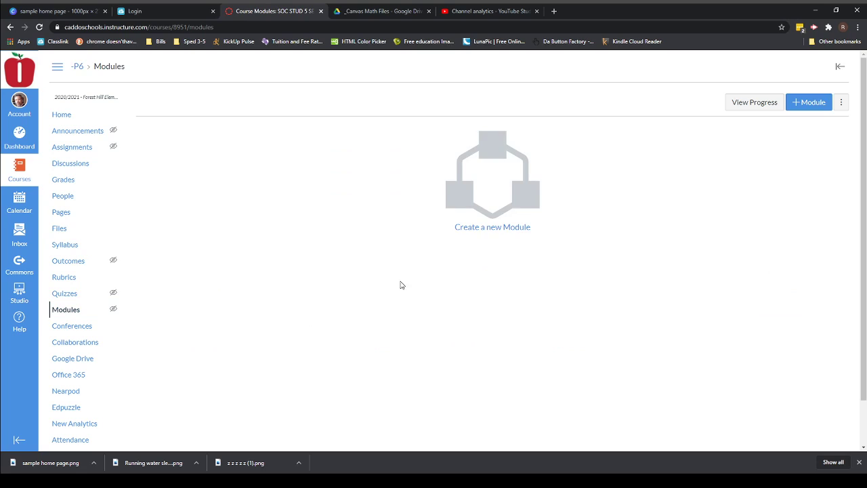
{"action": "left_click", "coordinate": [800, 107]}
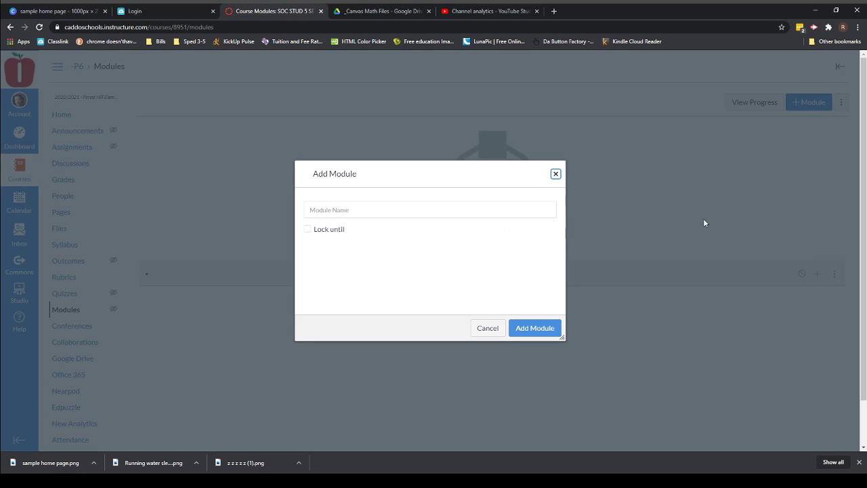
{"action": "left_click", "coordinate": [365, 209]}
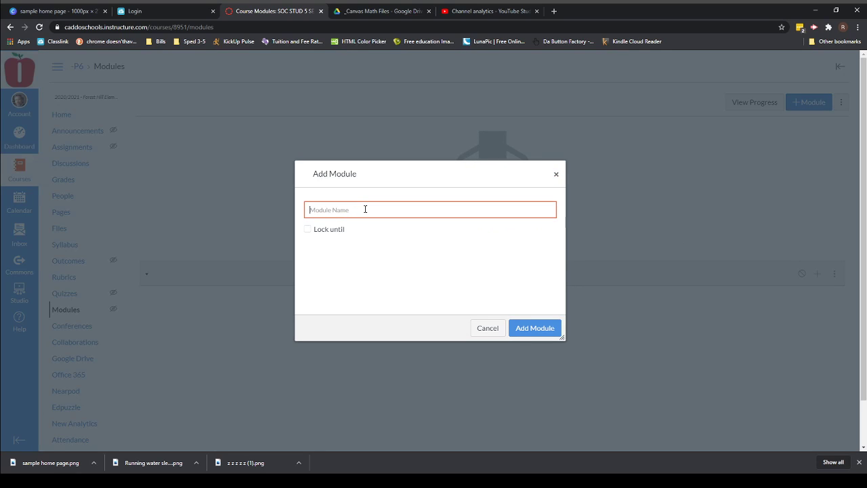
{"action": "type", "text": "Test Module"}
{"action": "left_click", "coordinate": [534, 328]}
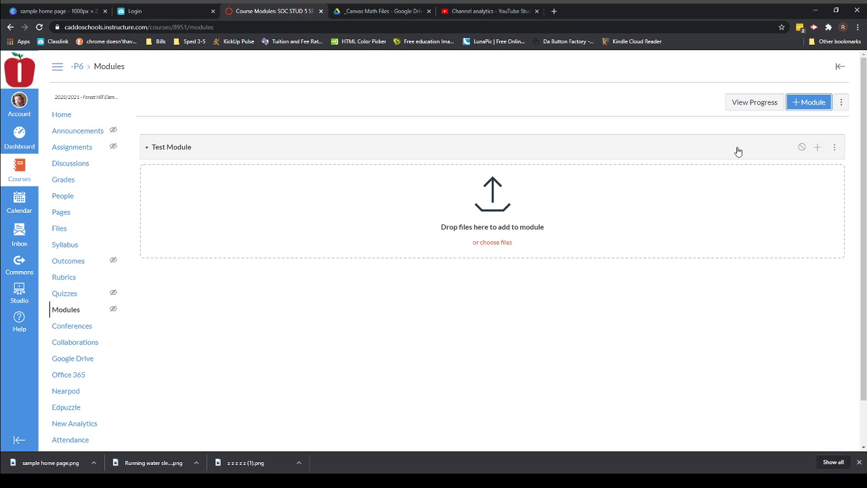
Add a new page named Test Page for Social Studies to Test Module
{"action": "left_click", "coordinate": [817, 147]}
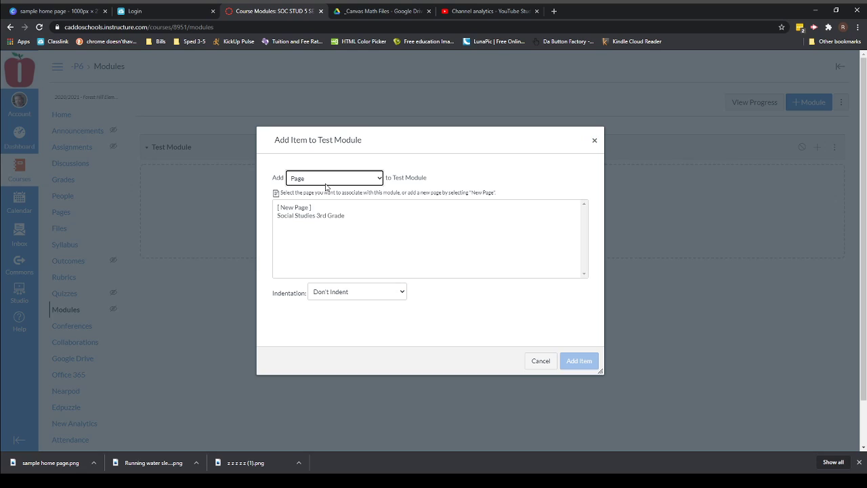
{"action": "left_click", "coordinate": [304, 208]}
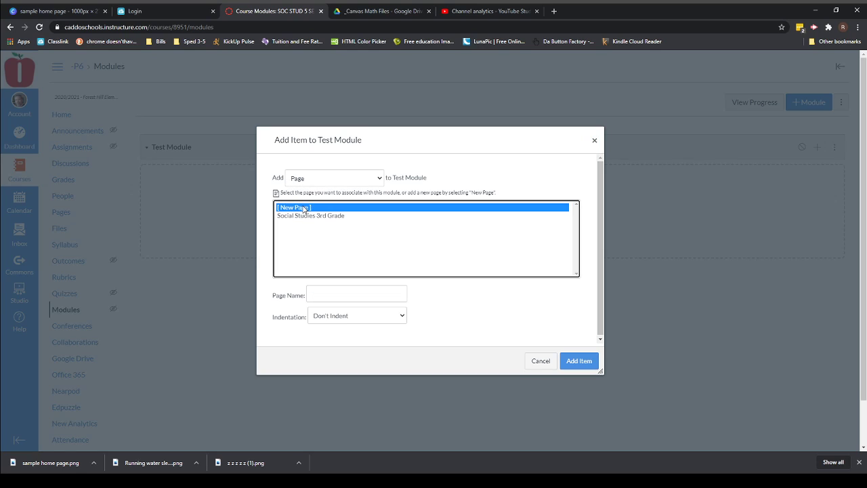
{"action": "left_click", "coordinate": [359, 294]}
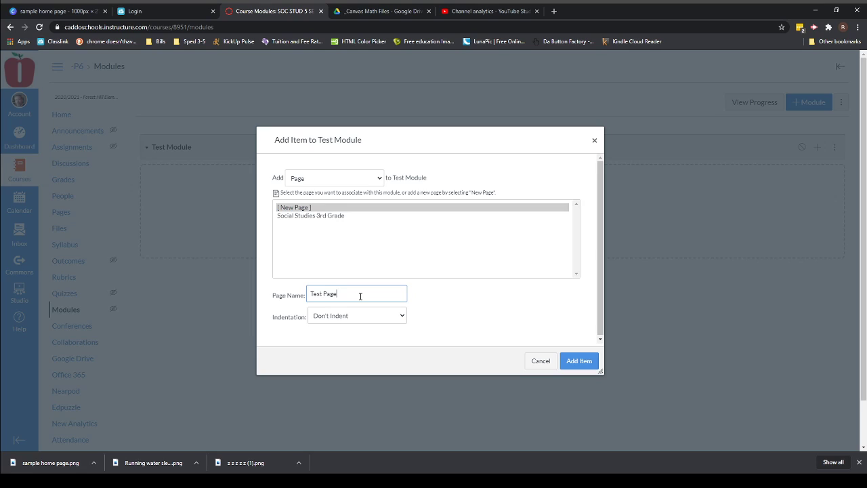
{"action": "left_click", "coordinate": [403, 321]}
{"action": "key", "text": "Down"}
{"action": "left_click", "coordinate": [579, 361]}
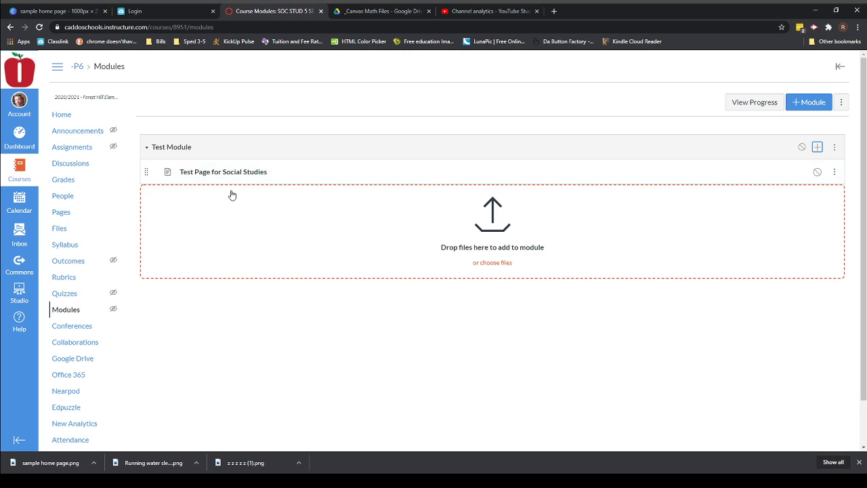
Open the course home page for editing and enlarge its content editor to reach the button images
{"action": "left_click", "coordinate": [65, 117]}
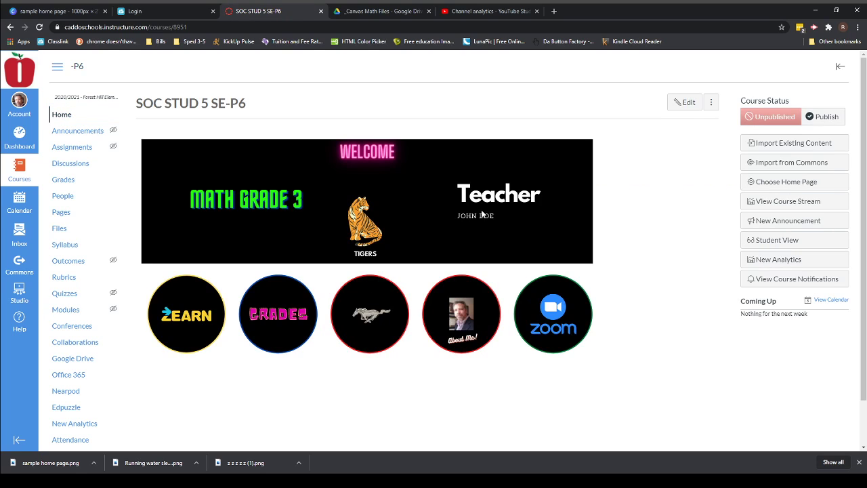
{"action": "scroll", "coordinate": [600, 234], "scroll_direction": "down", "scroll_amount": 2}
{"action": "scroll", "coordinate": [542, 244], "scroll_direction": "up", "scroll_amount": 2}
{"action": "left_click", "coordinate": [684, 101]}
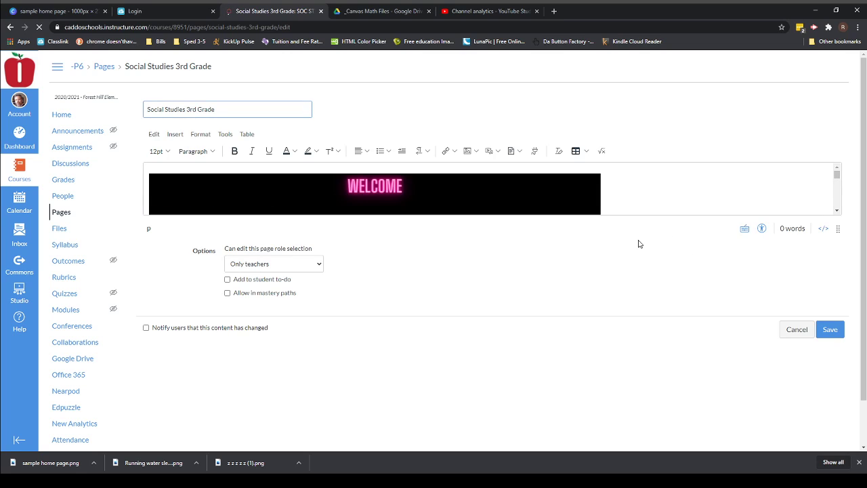
{"action": "left_click_drag", "start_coordinate": [837, 228], "coordinate": [838, 355]}
{"action": "scroll", "coordinate": [584, 223], "scroll_direction": "down", "scroll_amount": 2}
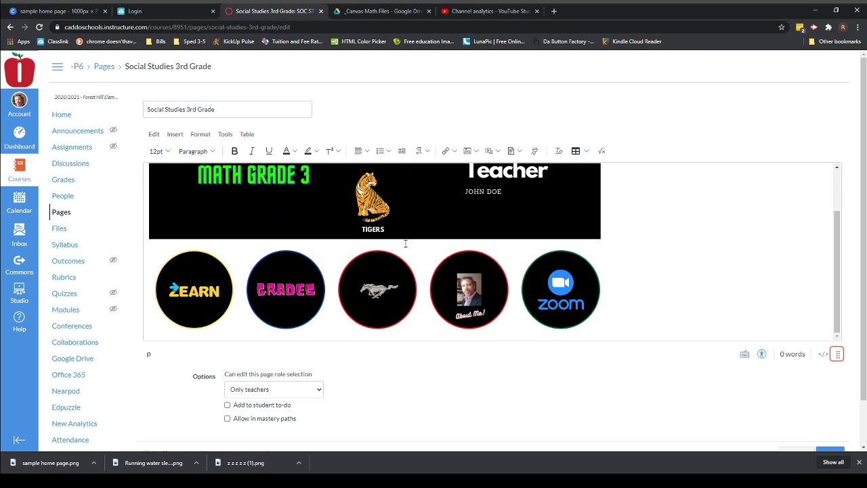
Link the running horse button image to Test Module using a course link
{"action": "left_click", "coordinate": [378, 290]}
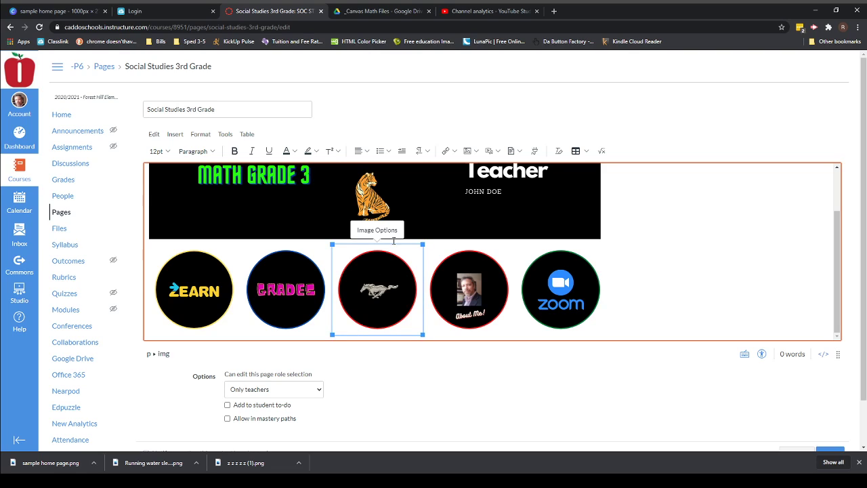
{"action": "left_click", "coordinate": [453, 152]}
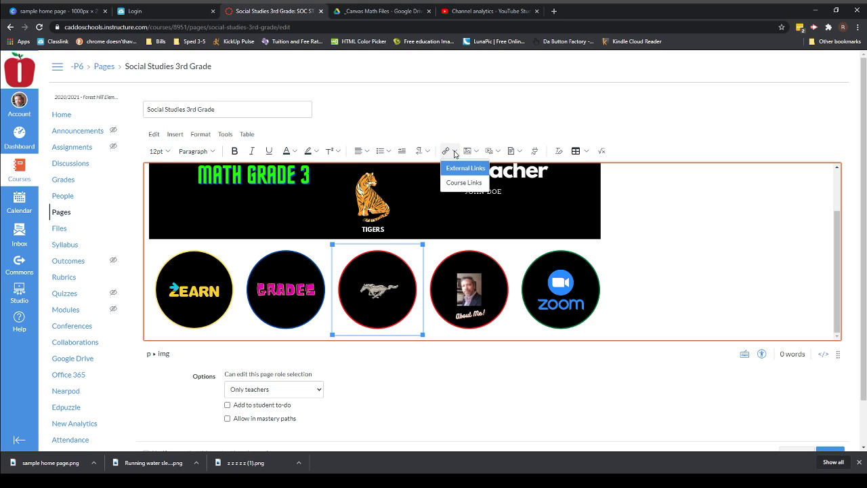
{"action": "left_click", "coordinate": [465, 183]}
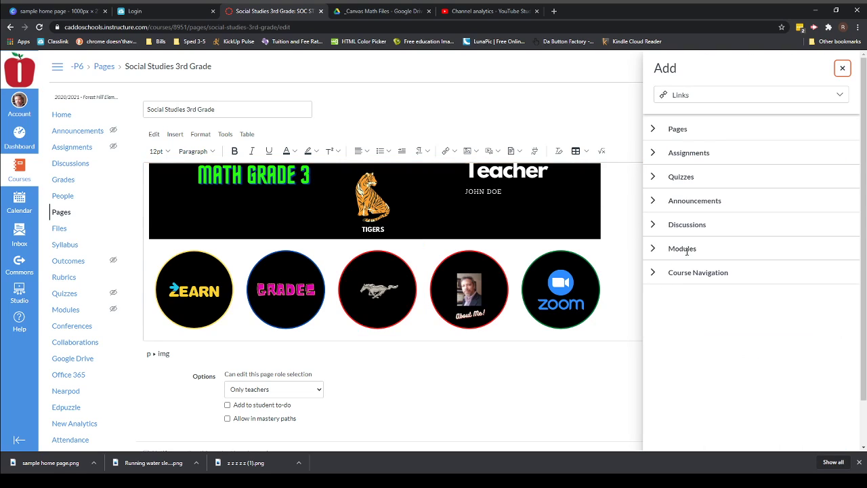
{"action": "left_click", "coordinate": [653, 250]}
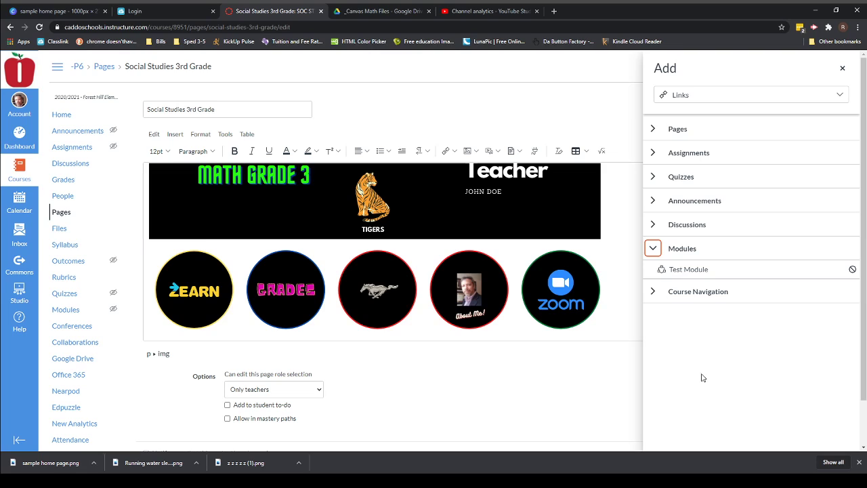
{"action": "left_click", "coordinate": [688, 270]}
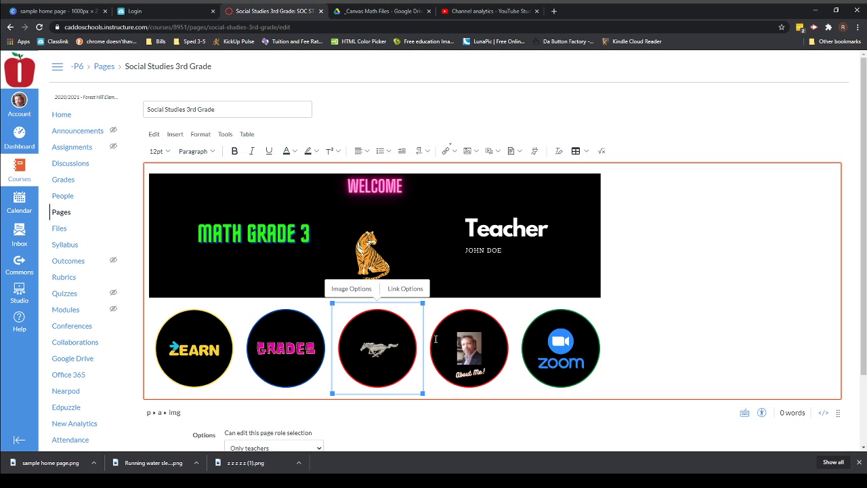
{"action": "left_click", "coordinate": [476, 351]}
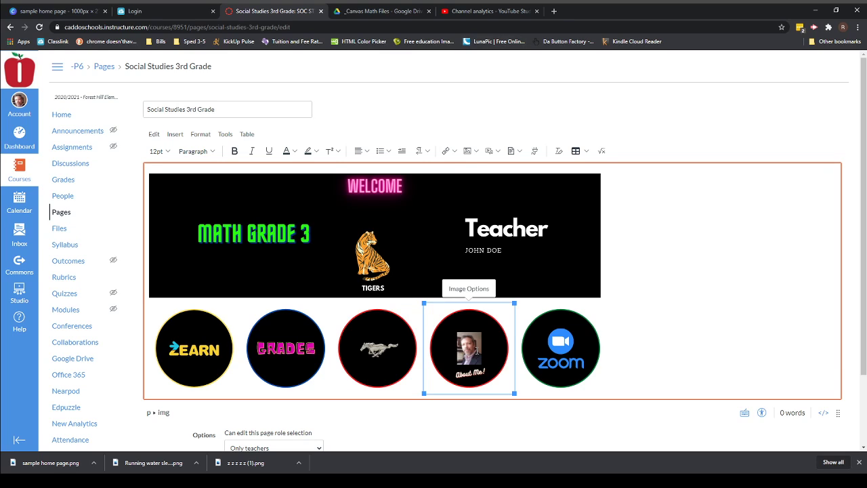
{"action": "left_click", "coordinate": [446, 150]}
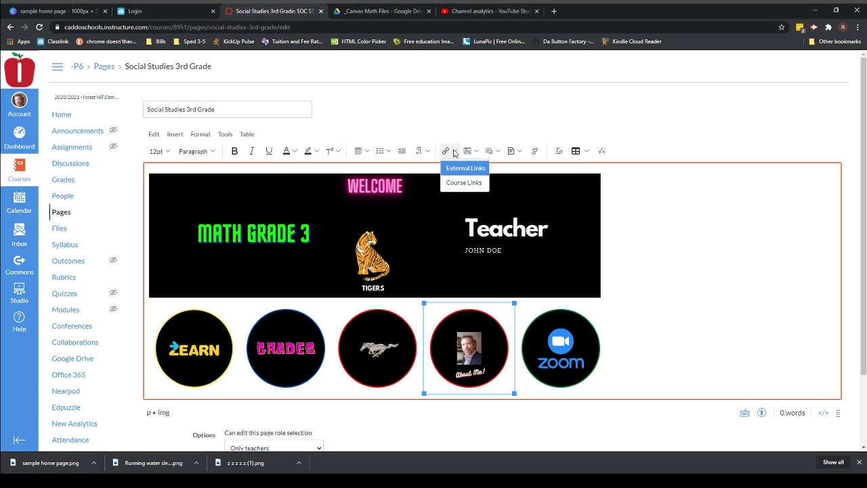
{"action": "left_click", "coordinate": [457, 183]}
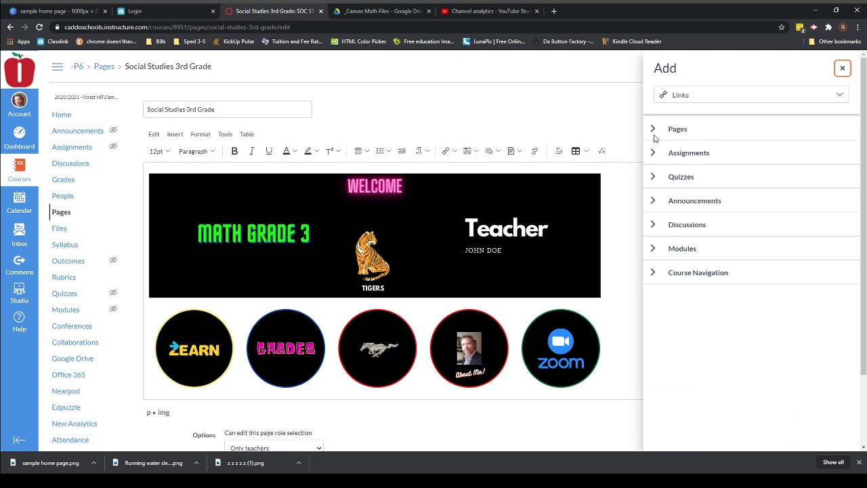
{"action": "left_click", "coordinate": [654, 128]}
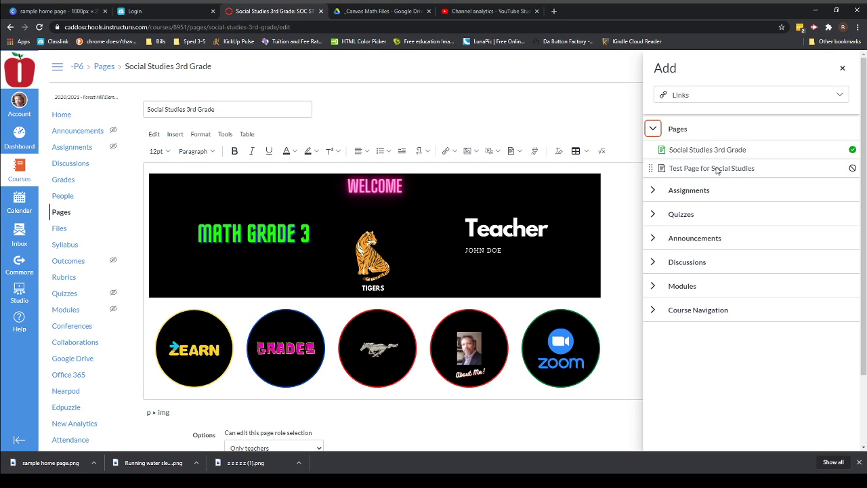
{"action": "left_click", "coordinate": [842, 69]}
Save the Social Studies 3rd Grade page with the running horse button's module link
{"action": "scroll", "coordinate": [830, 339], "scroll_direction": "down", "scroll_amount": 2}
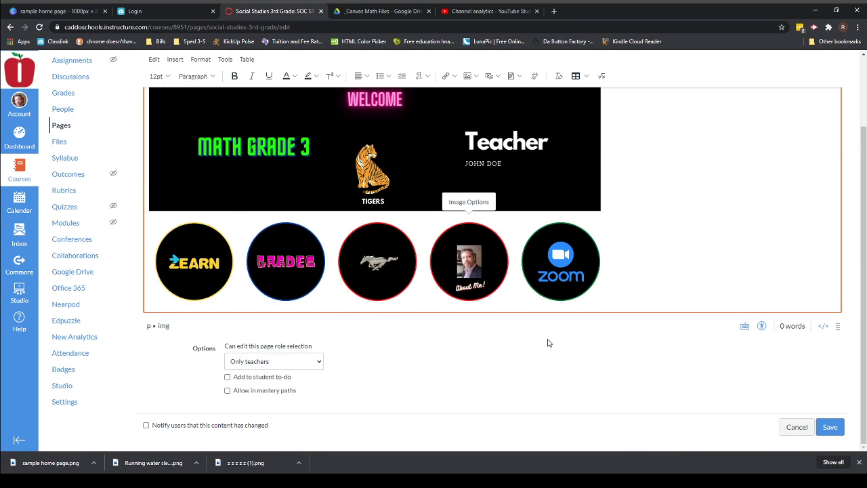
{"action": "left_click", "coordinate": [830, 426]}
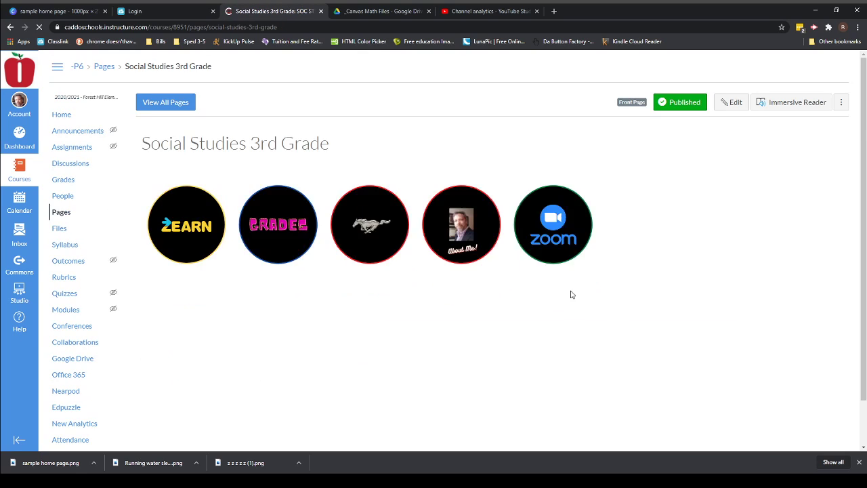
Test the running horse button image's link to the module and return to the course home page
{"action": "scroll", "coordinate": [604, 270], "scroll_direction": "down", "scroll_amount": 1}
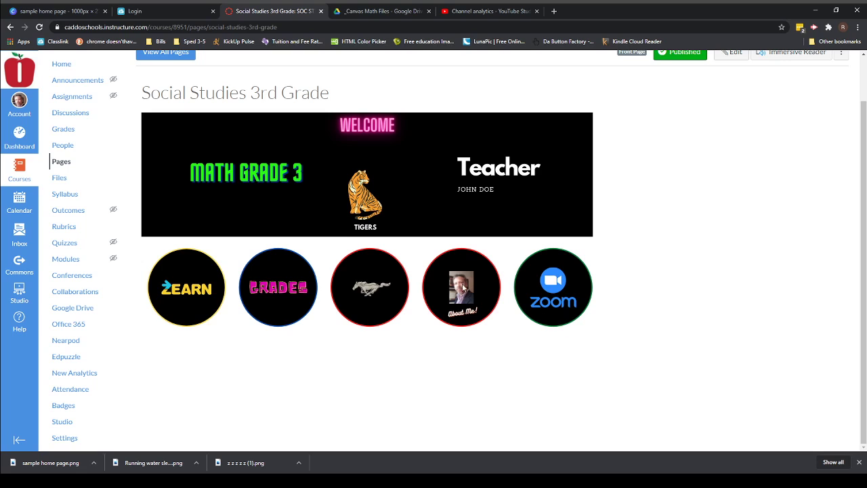
{"action": "left_click", "coordinate": [371, 291]}
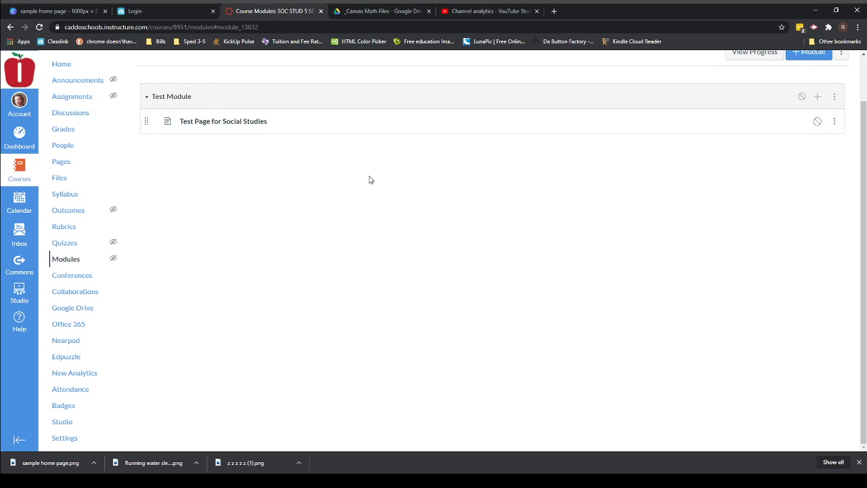
{"action": "left_click", "coordinate": [61, 64]}
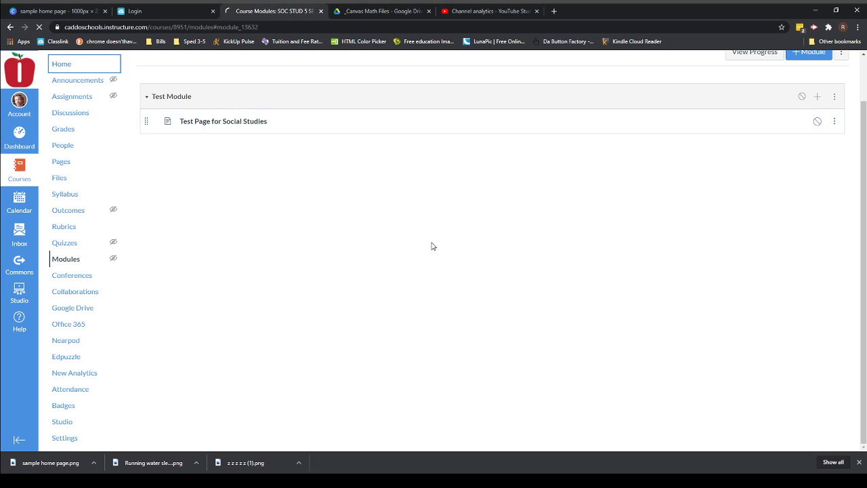